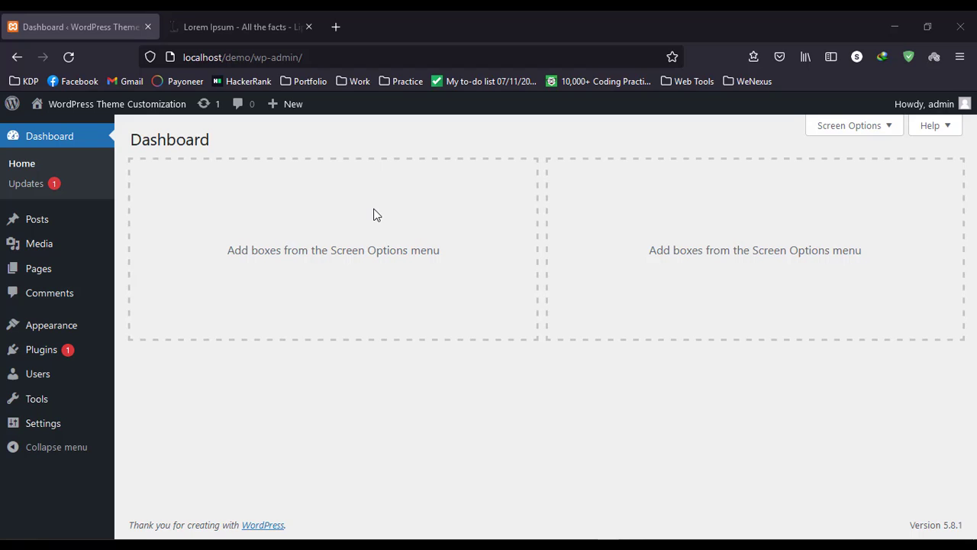
# Step: Open the list of all pages, then load the live site in a separate browser tab and return to the list
pyautogui.moveTo(21, 252)
pyautogui.moveTo(34, 269)
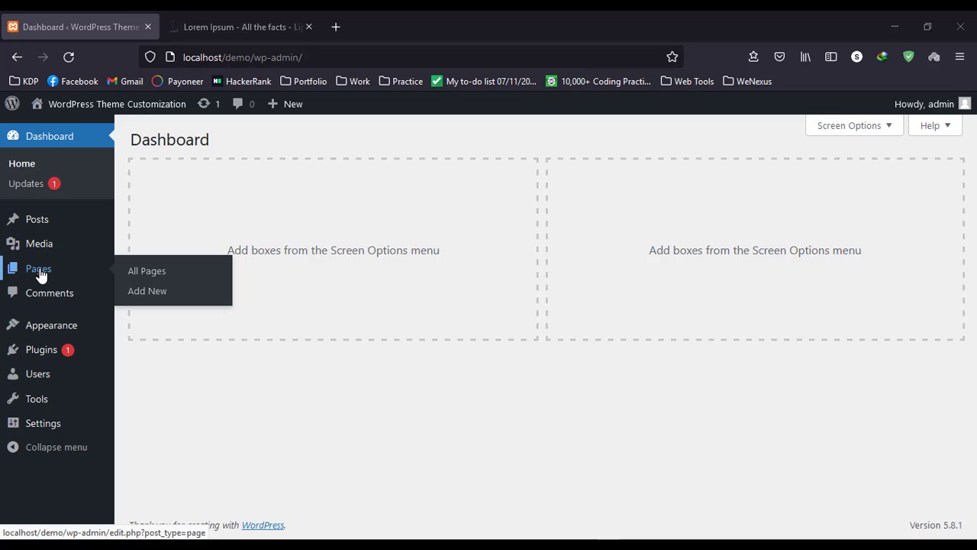
pyautogui.click(150, 278)
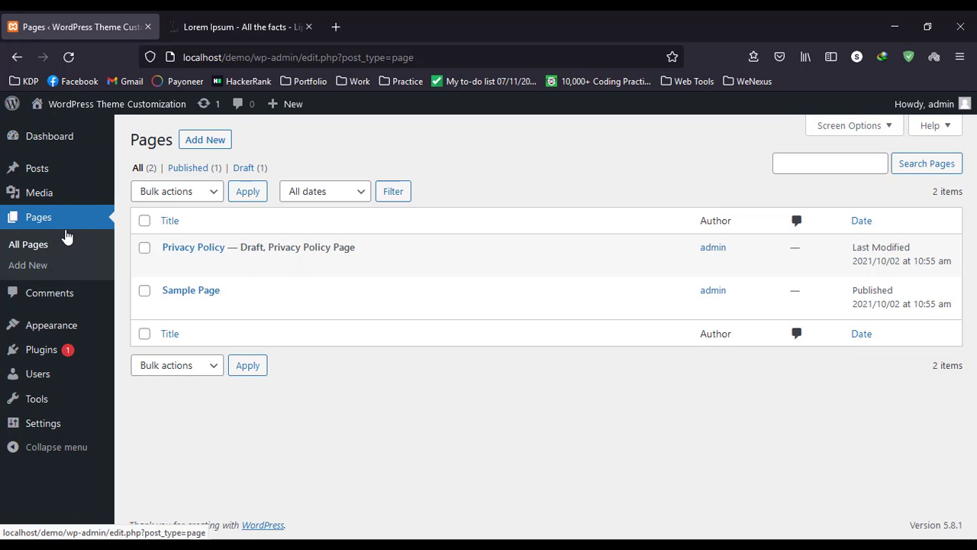
pyautogui.moveTo(63, 111)
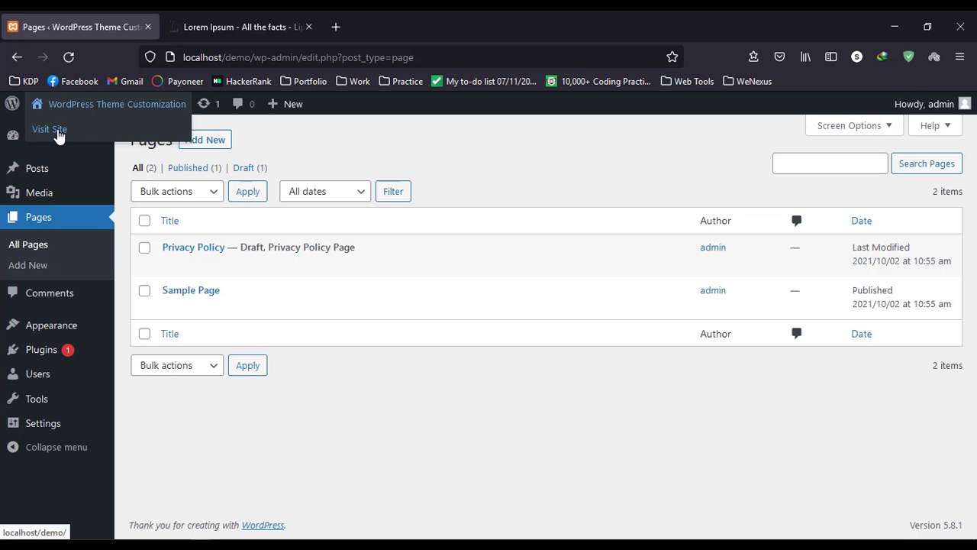
pyautogui.middleClick(59, 135)
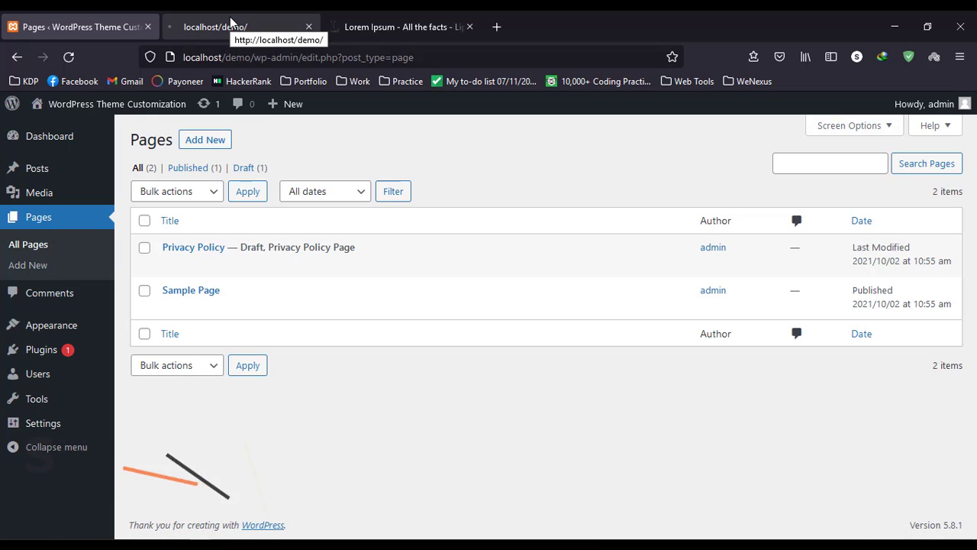
pyautogui.click(231, 26)
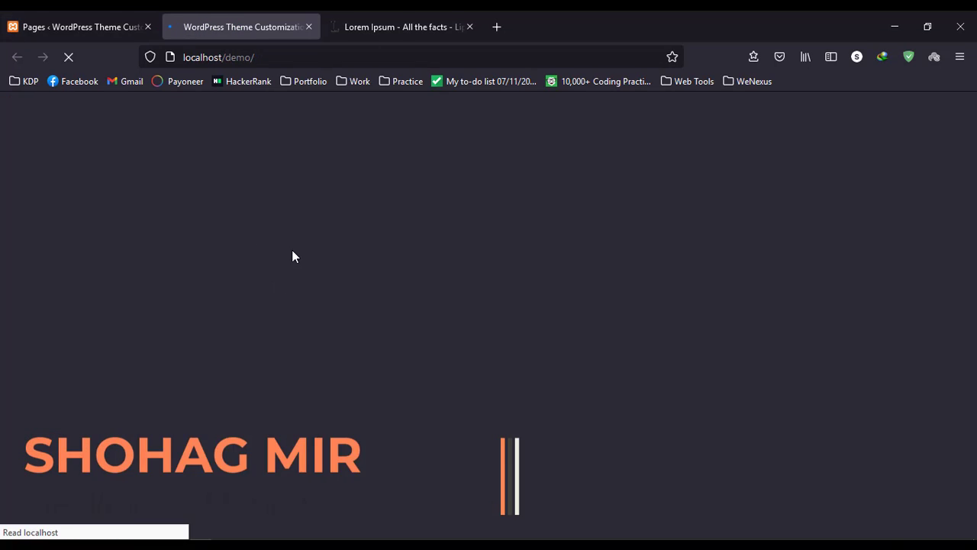
pyautogui.hotkey('ctrl', 'shift', 'Tab')
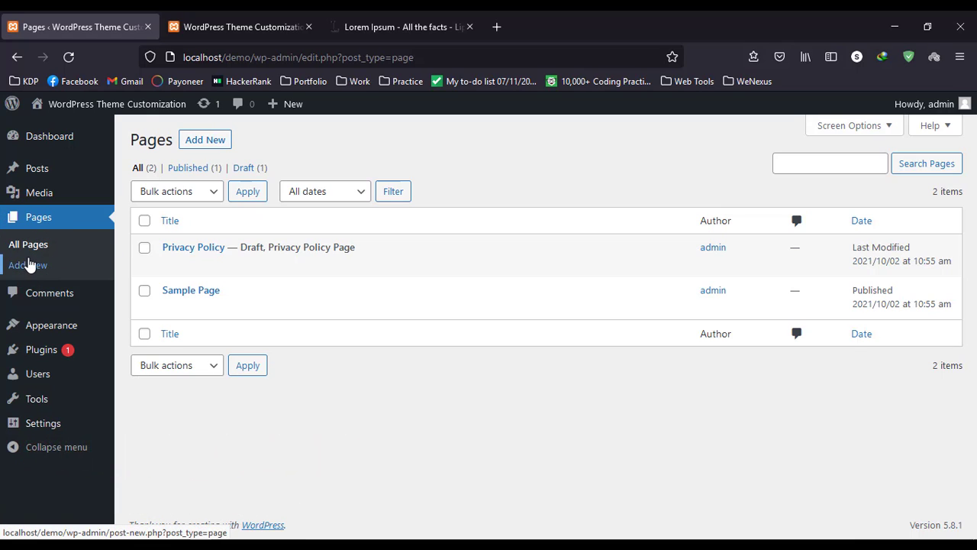
# Step: Create a new page, dismiss the block editor welcome guide and title the page "About Us"
pyautogui.click(29, 264)
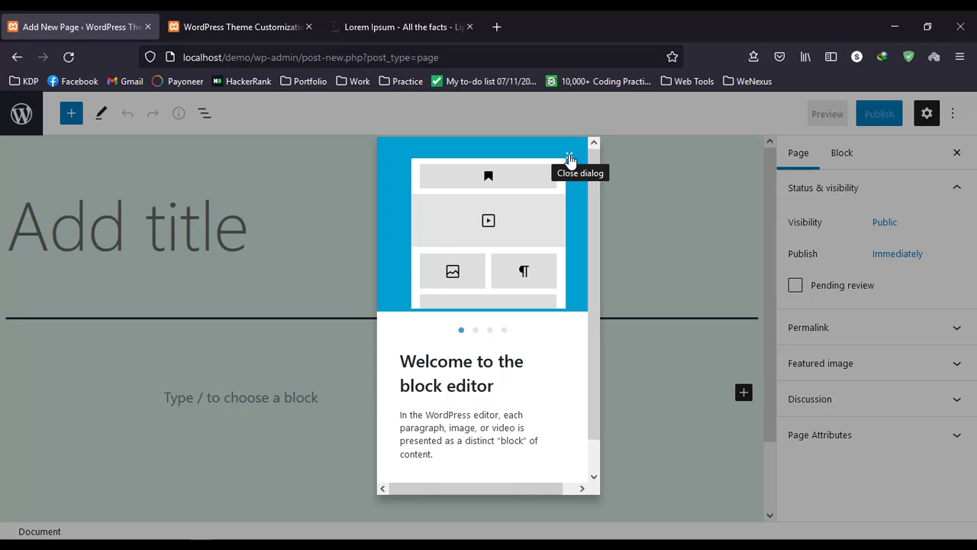
pyautogui.click(276, 269)
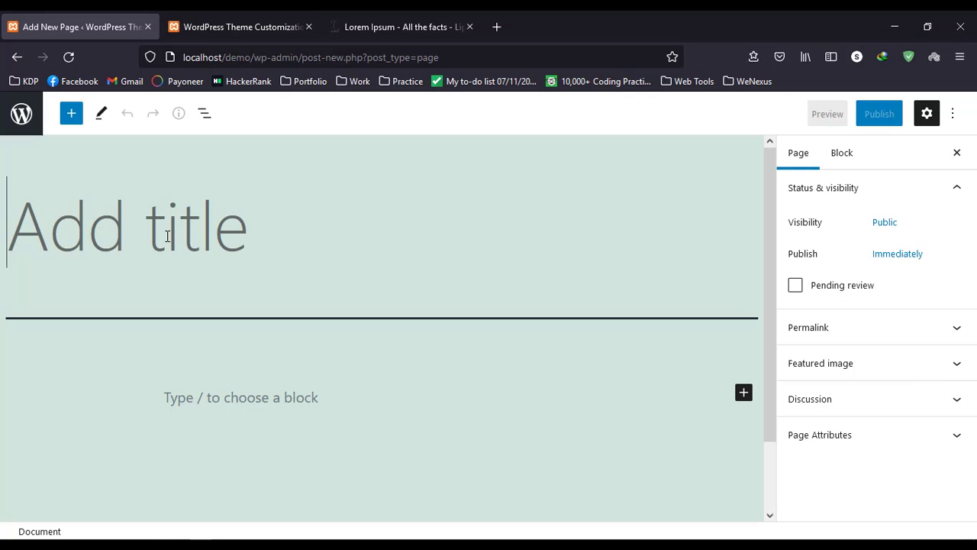
pyautogui.write('Abo')
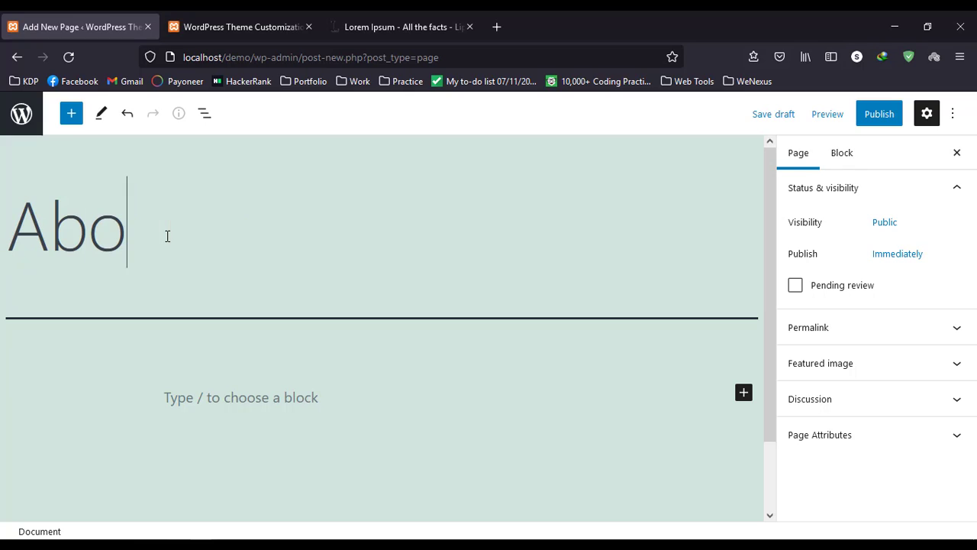
pyautogui.write('ut Us')
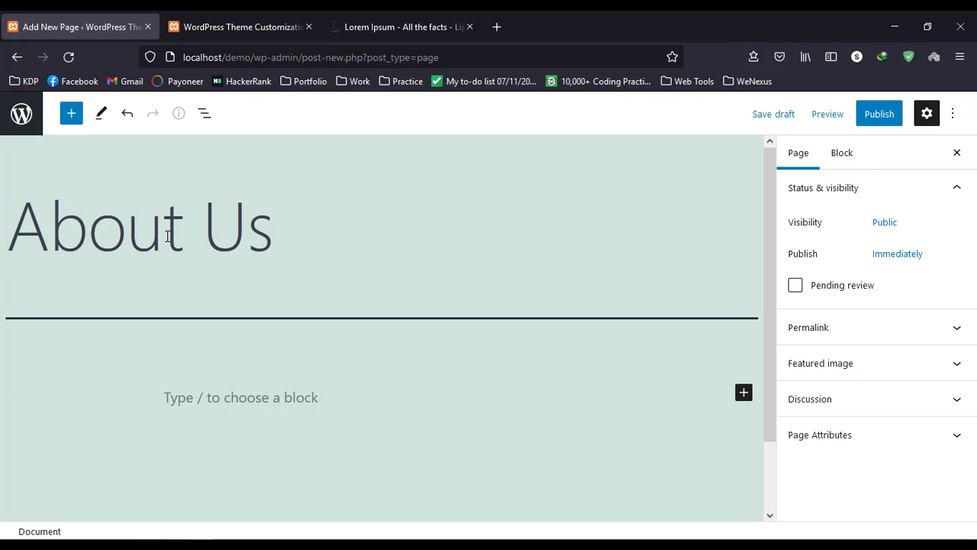
# Step: Copy the "Where does it come from?" heading with its two paragraphs from lipsum.com and paste them into the page body
pyautogui.click(250, 401)
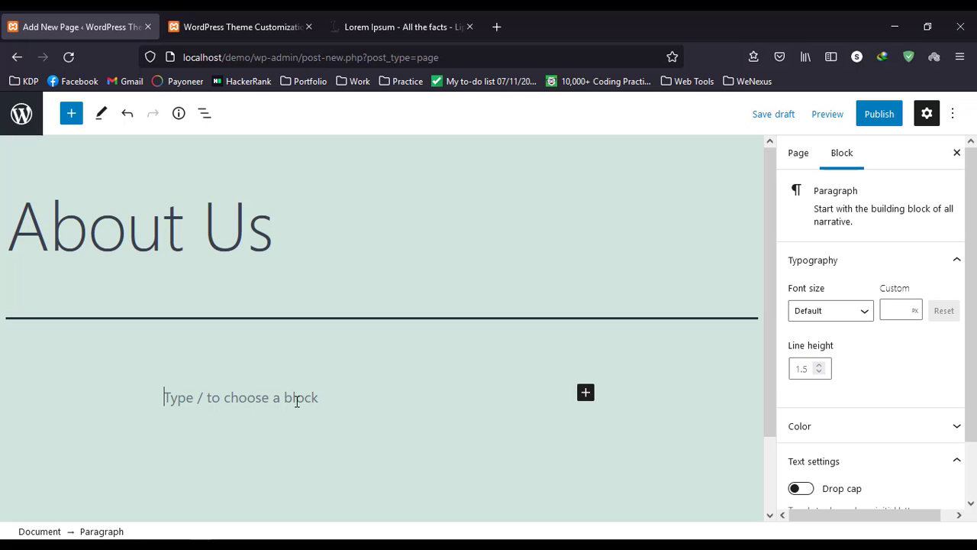
pyautogui.scroll(-2, 347, 395)
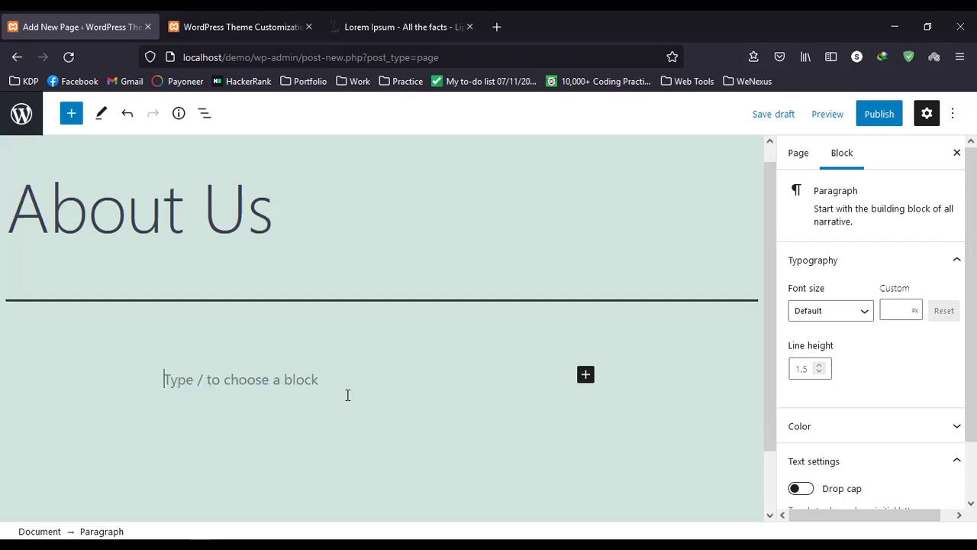
pyautogui.click(403, 27)
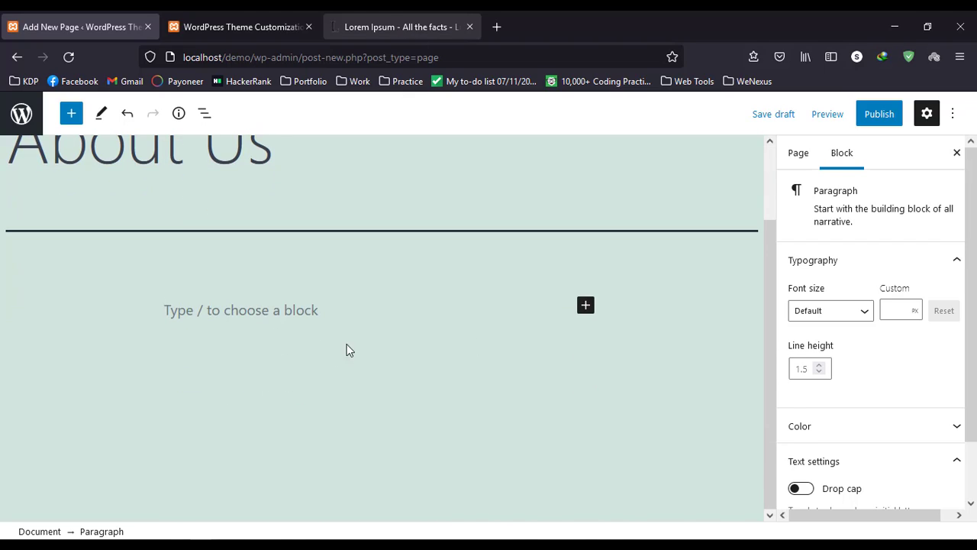
pyautogui.scroll(-4, 362, 358)
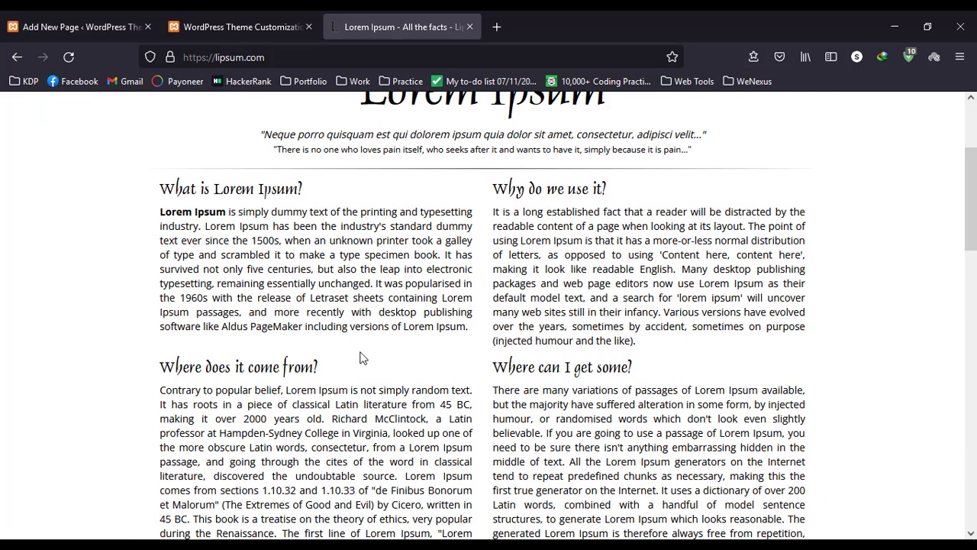
pyautogui.scroll(-4, 274, 291)
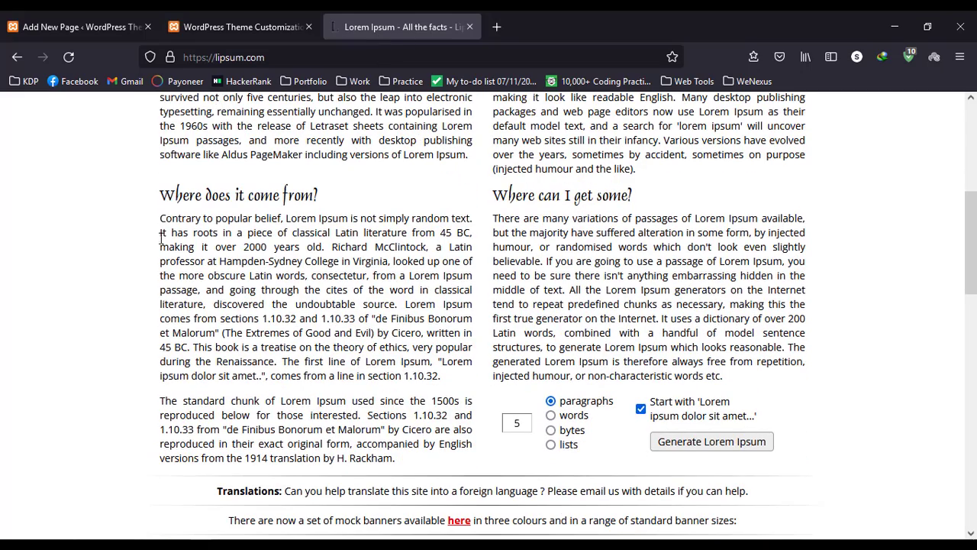
pyautogui.moveTo(161, 197); pyautogui.dragTo(430, 456)
pyautogui.hotkey('ctrl', 'c')
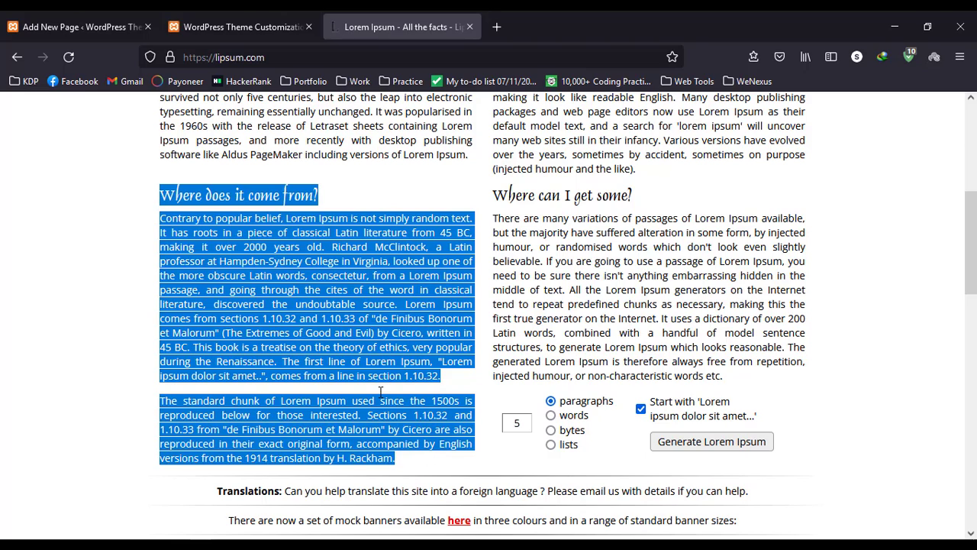
pyautogui.hotkey('ctrl', 'Tab')
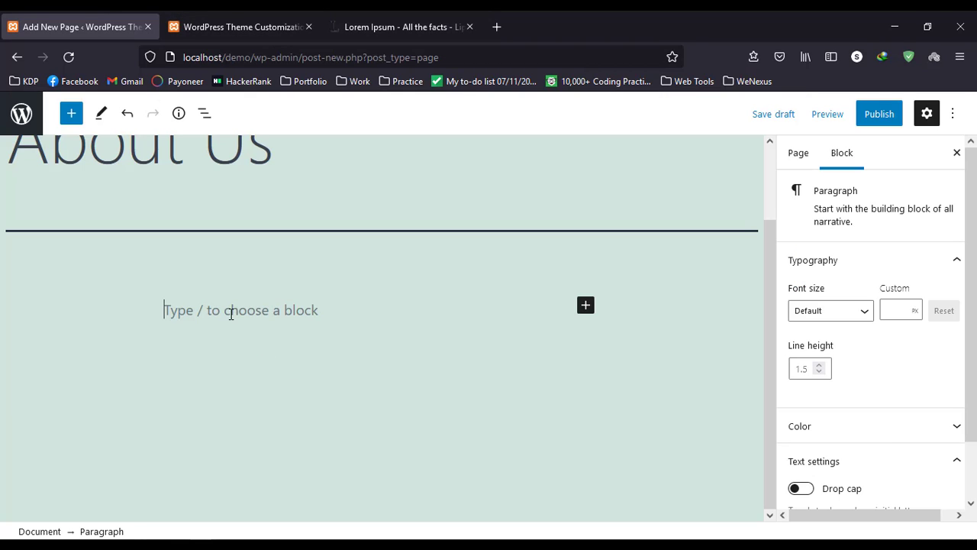
pyautogui.hotkey('ctrl', 'v')
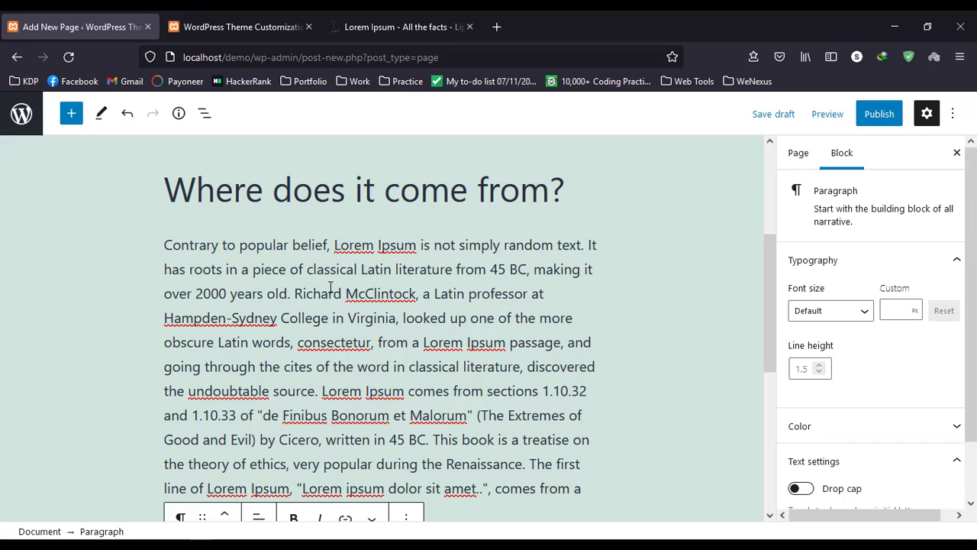
pyautogui.click(349, 28)
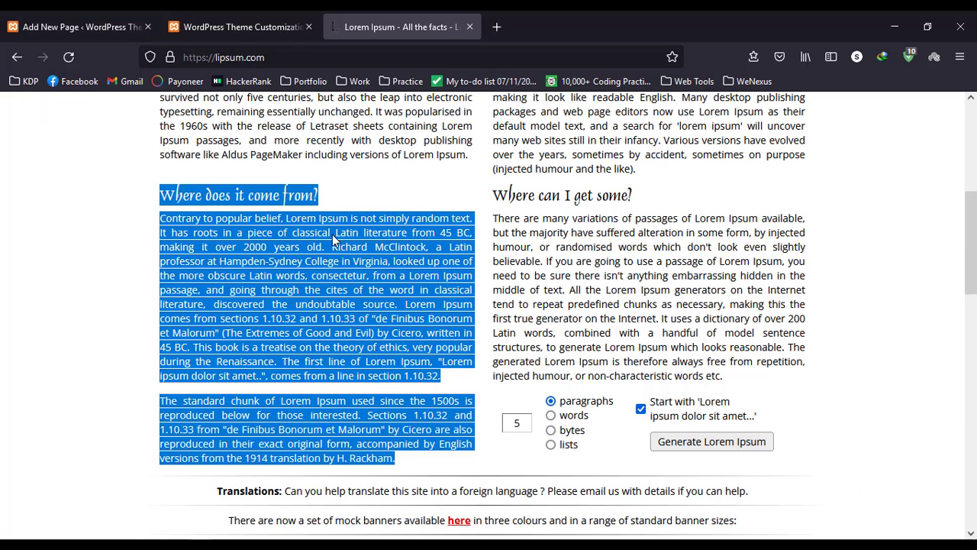
pyautogui.click(175, 200)
pyautogui.moveTo(164, 190); pyautogui.dragTo(342, 180)
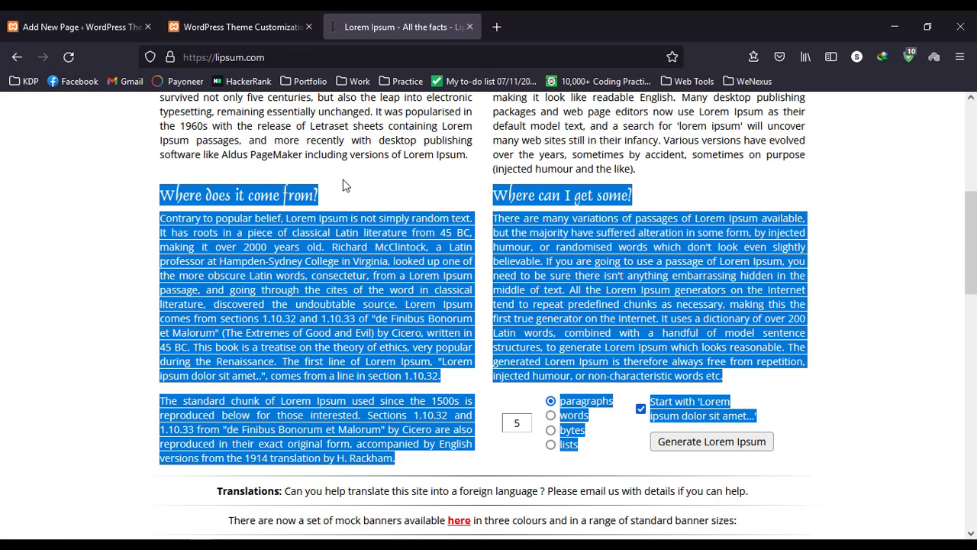
pyautogui.click(97, 27)
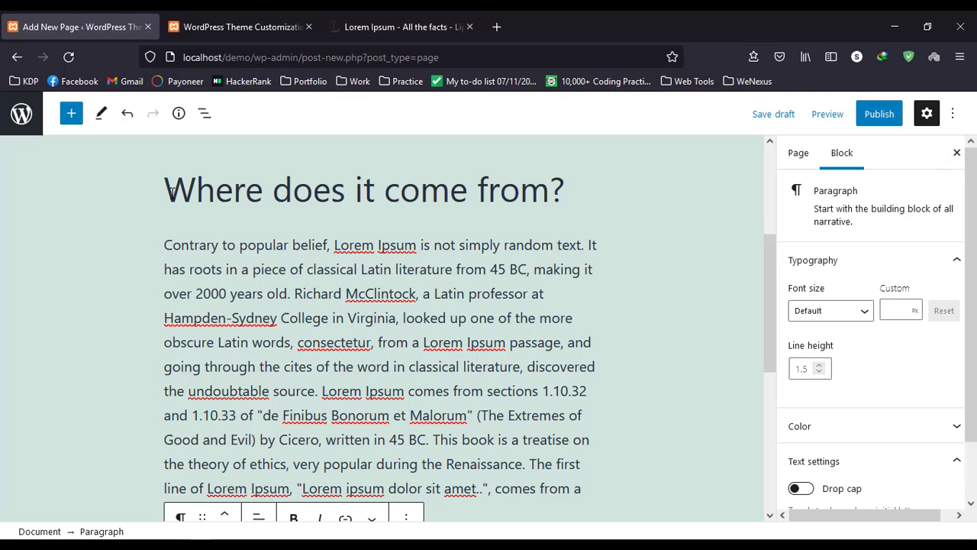
# Step: Make "Contrary to popular belie" bold and italic at the start of the first paragraph, and open its link entry
pyautogui.scroll(-3, 310, 354)
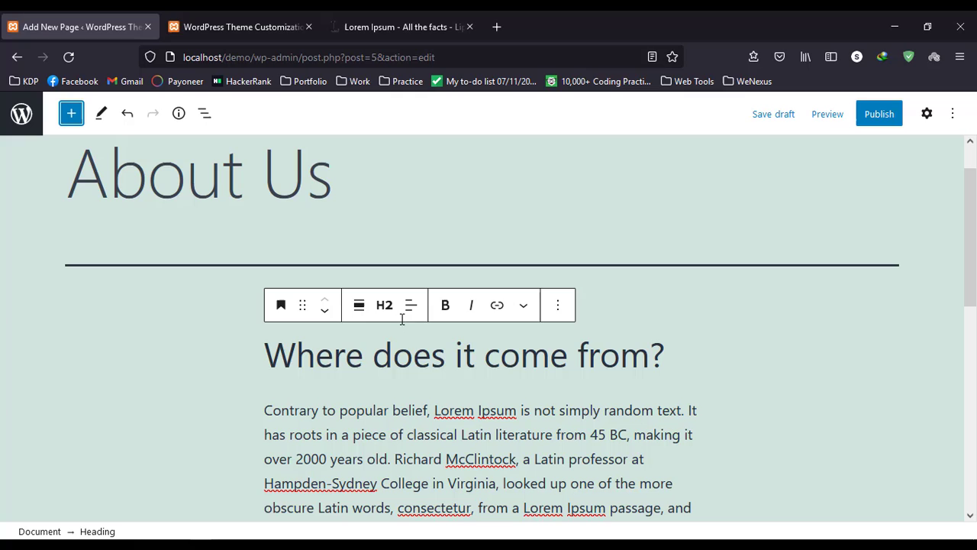
pyautogui.click(358, 410)
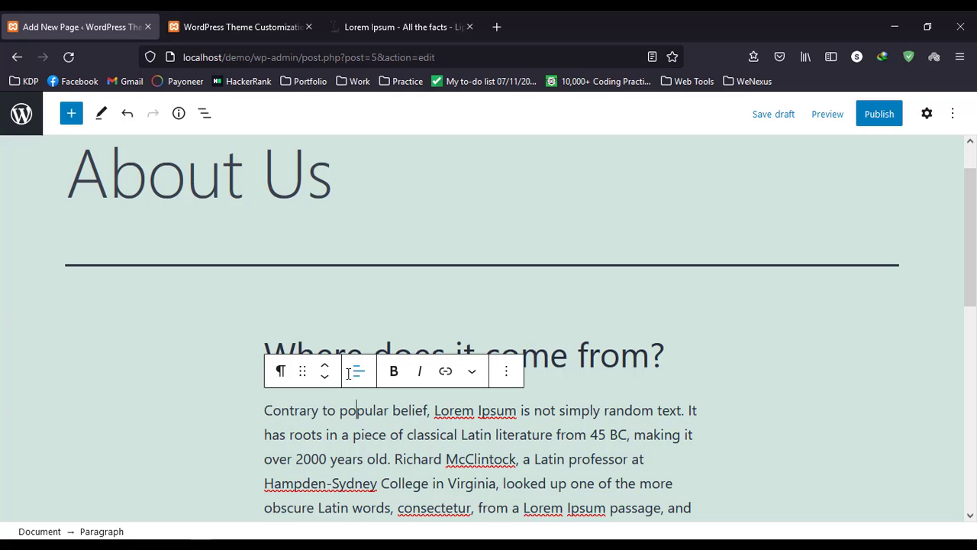
pyautogui.scroll(-1, 349, 388)
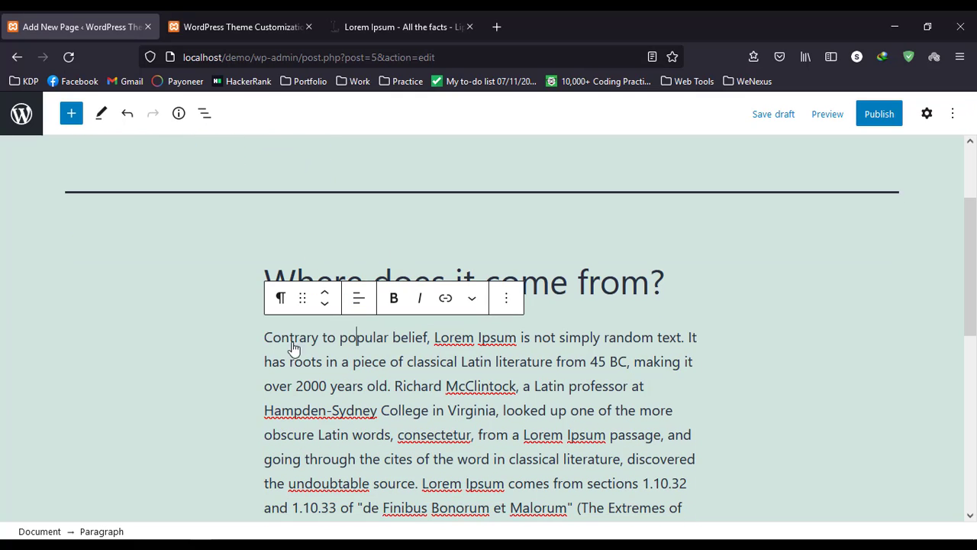
pyautogui.click(338, 362)
pyautogui.moveTo(264, 336); pyautogui.dragTo(414, 322)
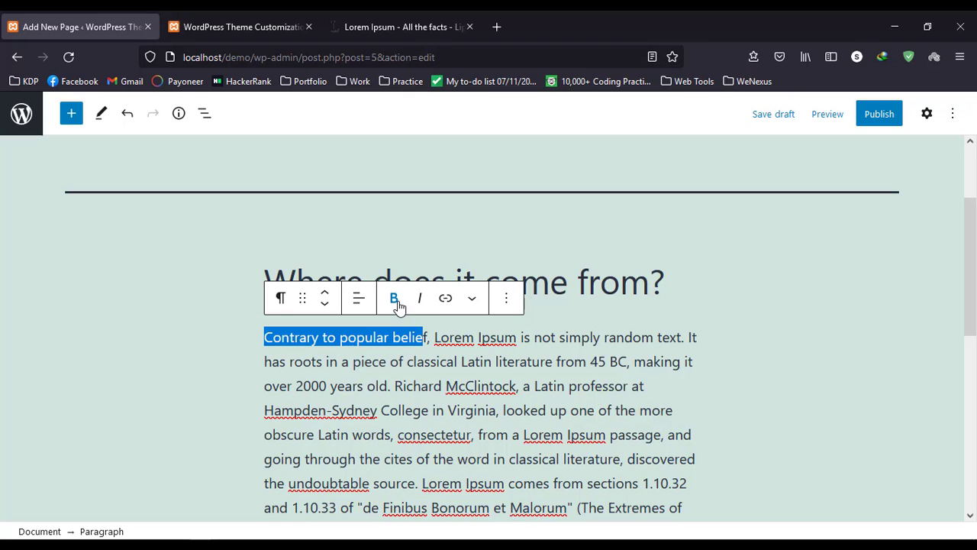
pyautogui.click(394, 298)
pyautogui.click(420, 305)
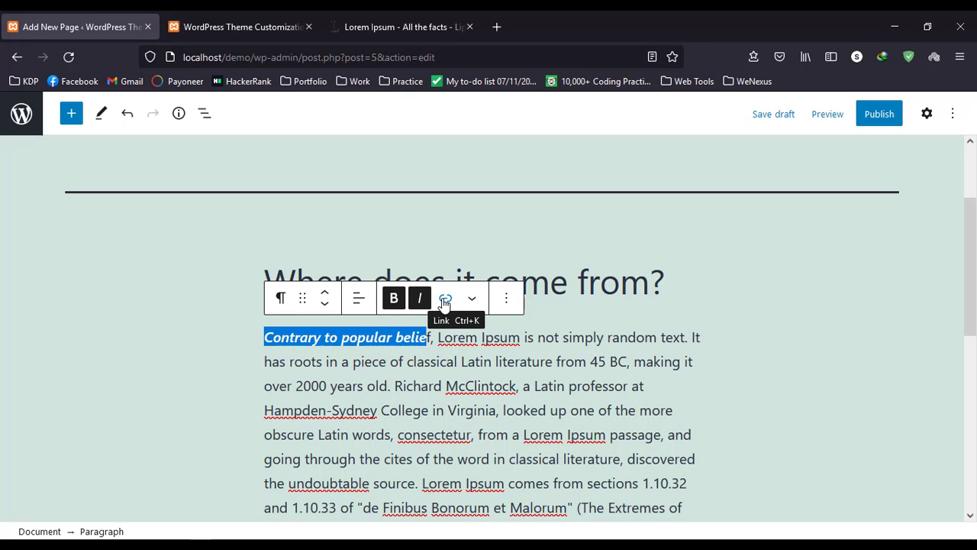
pyautogui.hotkey('ctrl', 'k')
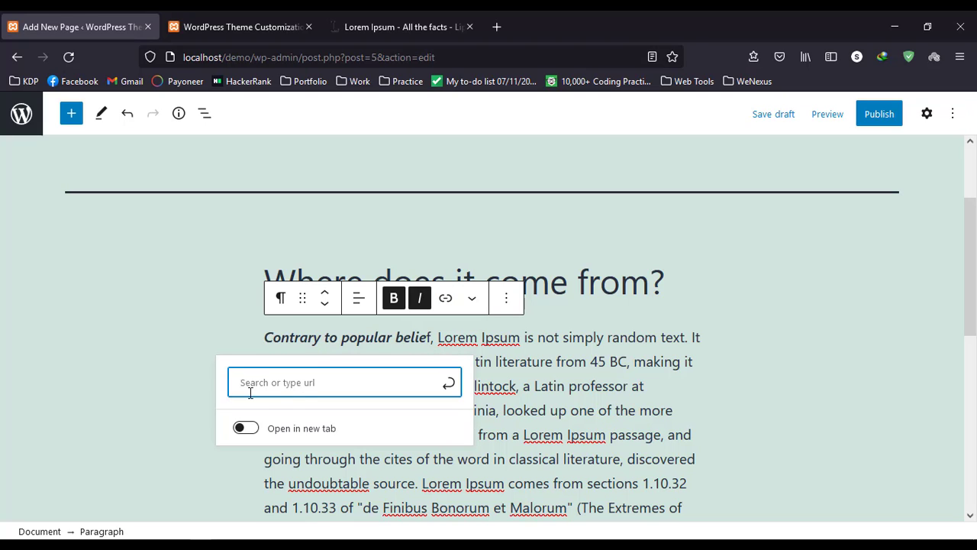
# Step: Replace the selected bold italic text with an inline image, uploading Page Creating.jpg from the Assets folder
pyautogui.click(472, 298)
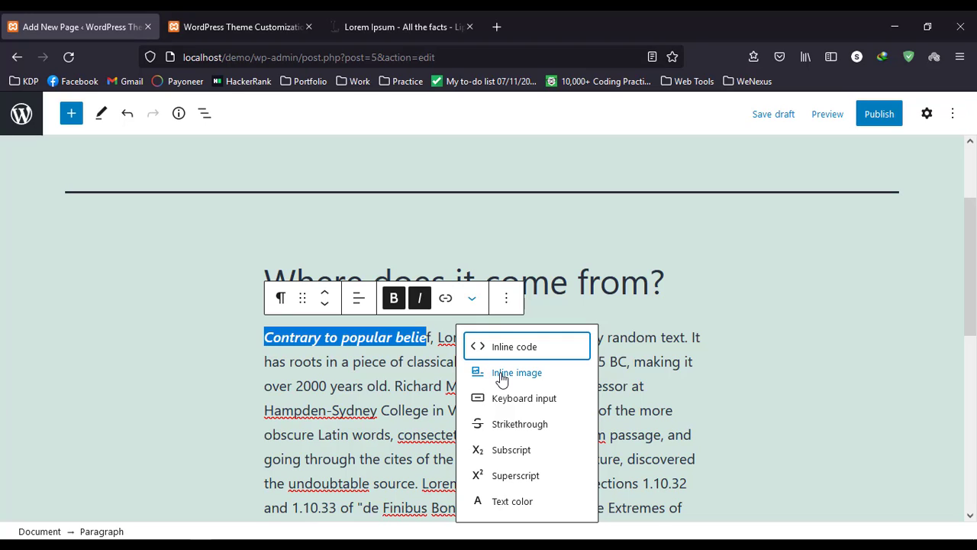
pyautogui.click(502, 374)
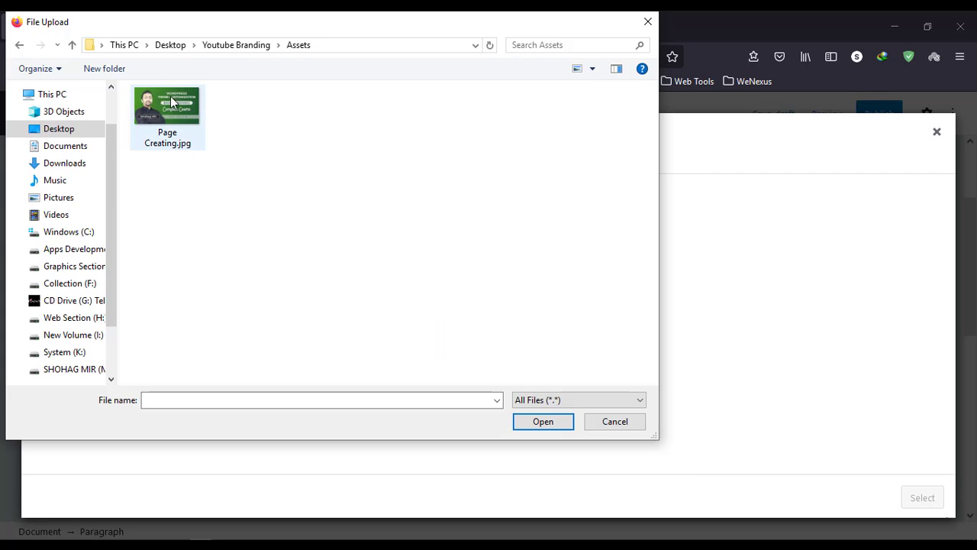
pyautogui.click(170, 109)
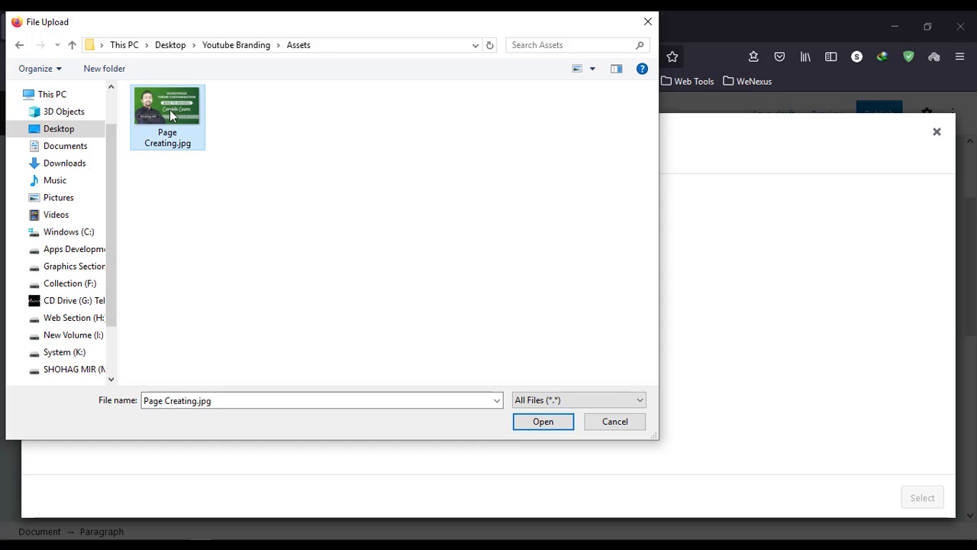
pyautogui.click(541, 420)
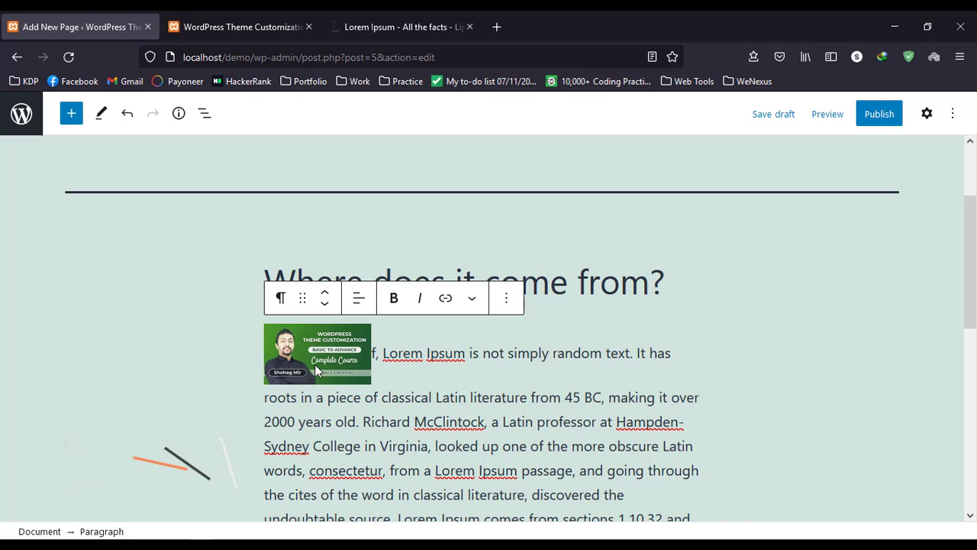
pyautogui.scroll(-6, 447, 358)
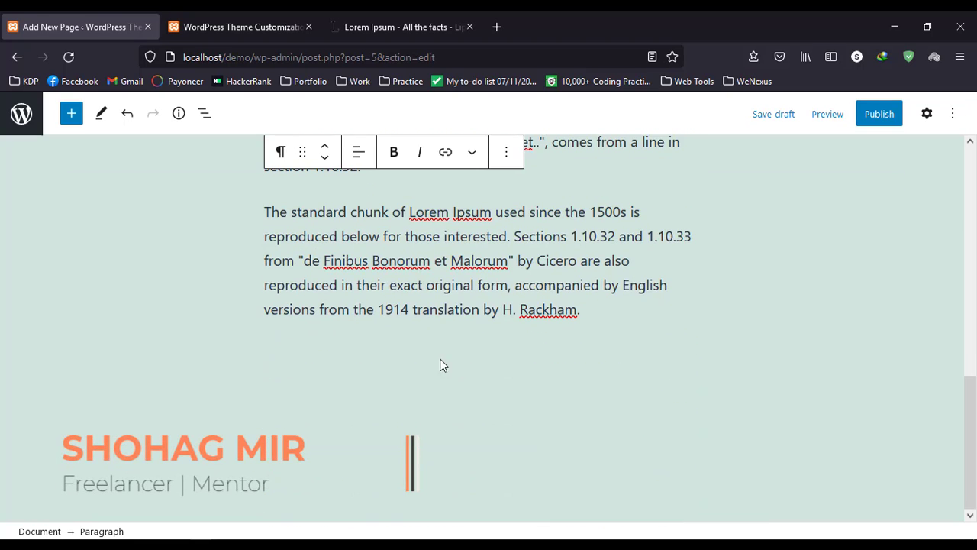
pyautogui.scroll(3, 456, 321)
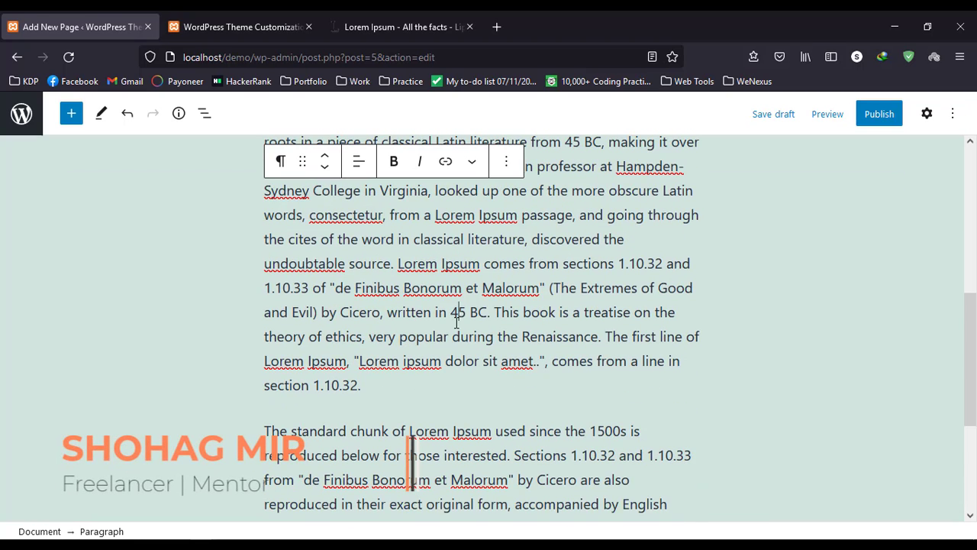
pyautogui.click(472, 161)
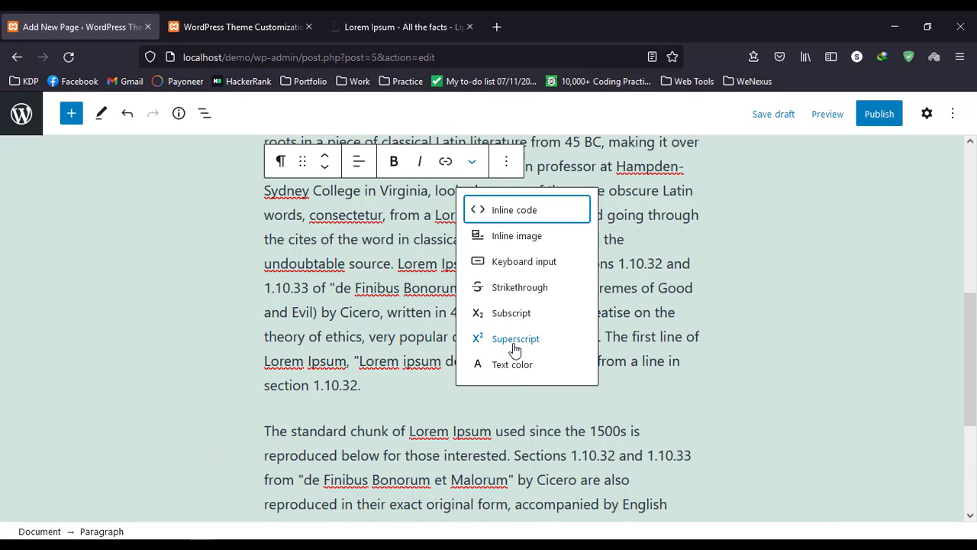
pyautogui.click(416, 352)
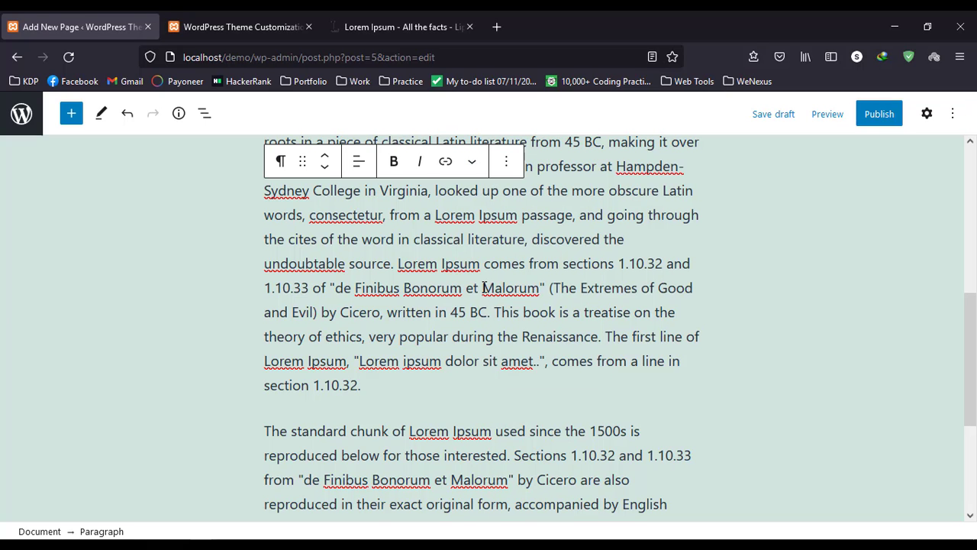
pyautogui.scroll(5, 489, 359)
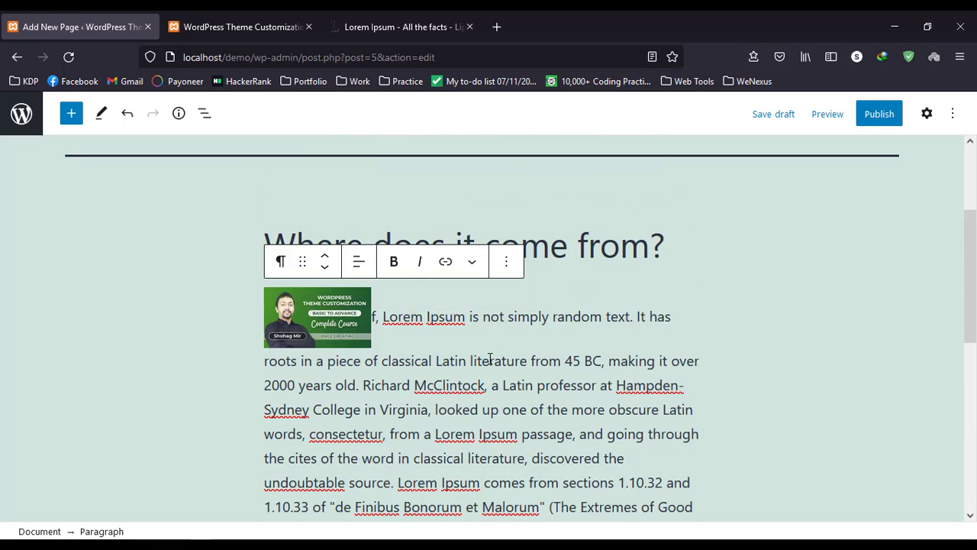
pyautogui.scroll(-5, 490, 359)
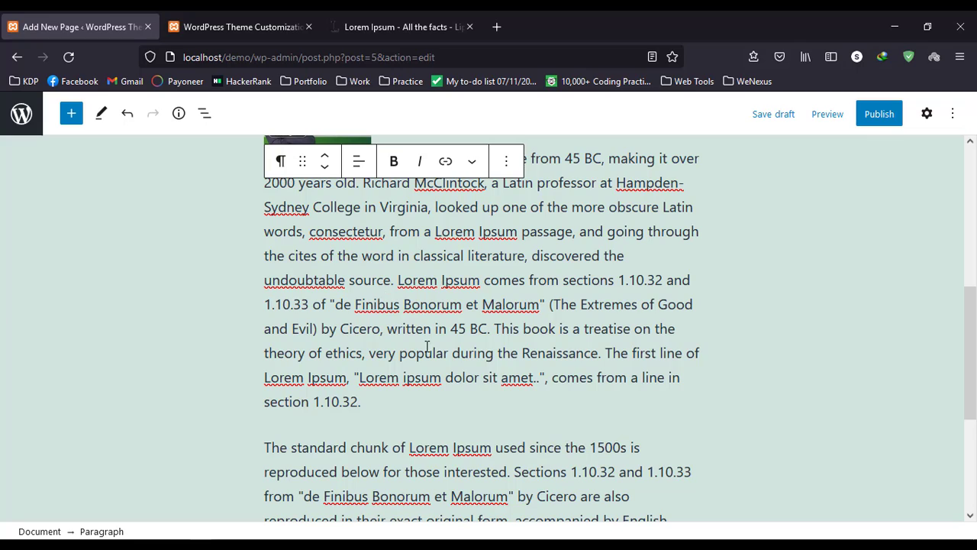
pyautogui.scroll(4, 426, 344)
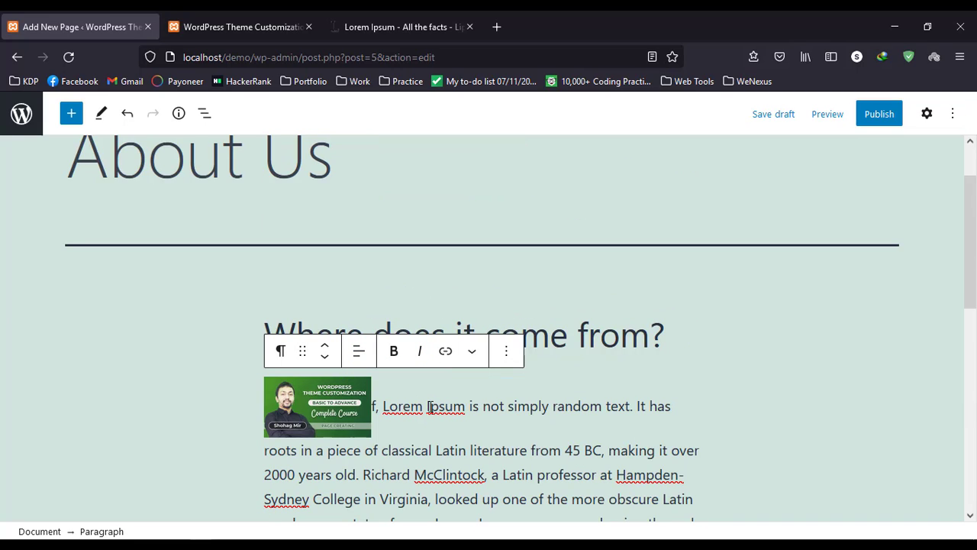
pyautogui.scroll(-4, 431, 407)
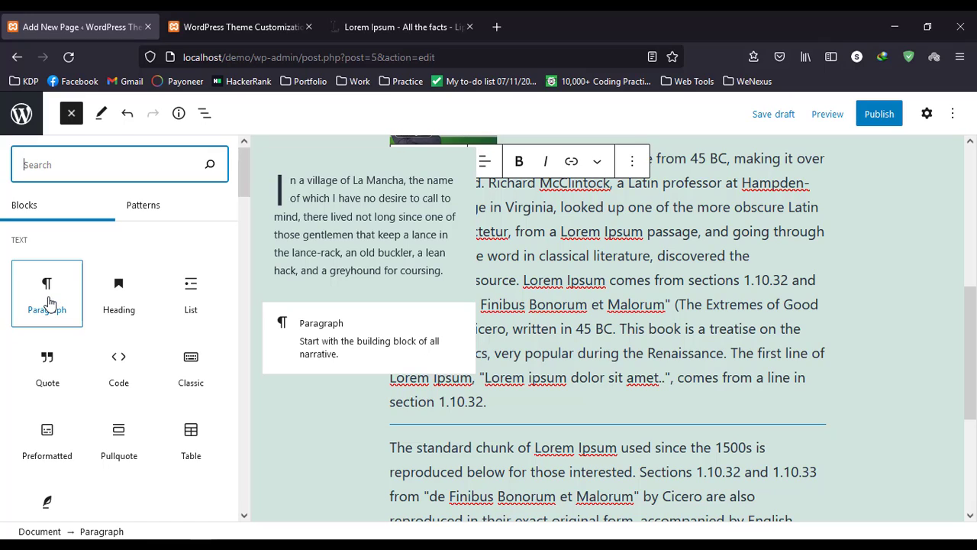
pyautogui.moveTo(49, 304); pyautogui.dragTo(431, 264)
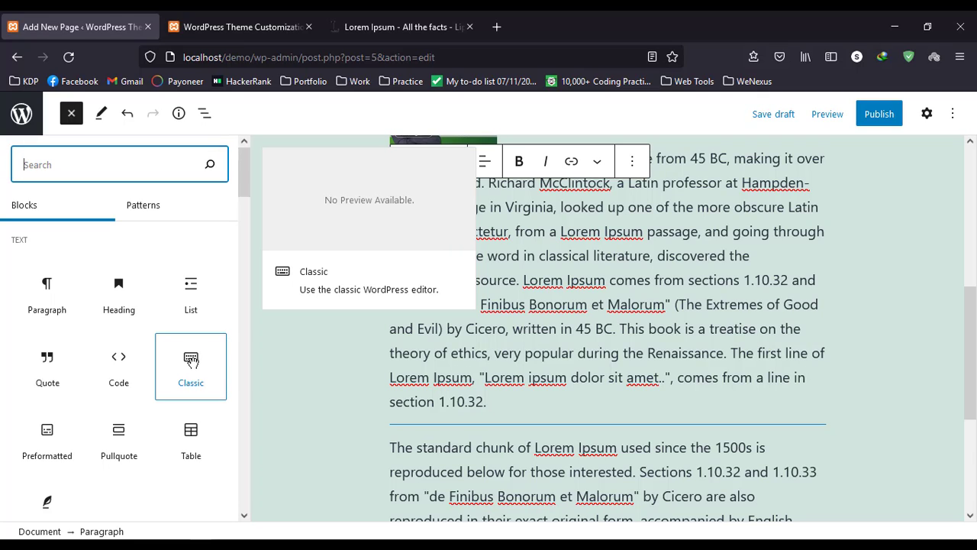
# Step: Insert an Image block between the two body paragraphs and upload Page Creating.jpg from the Assets folder into it
pyautogui.scroll(-3, 48, 443)
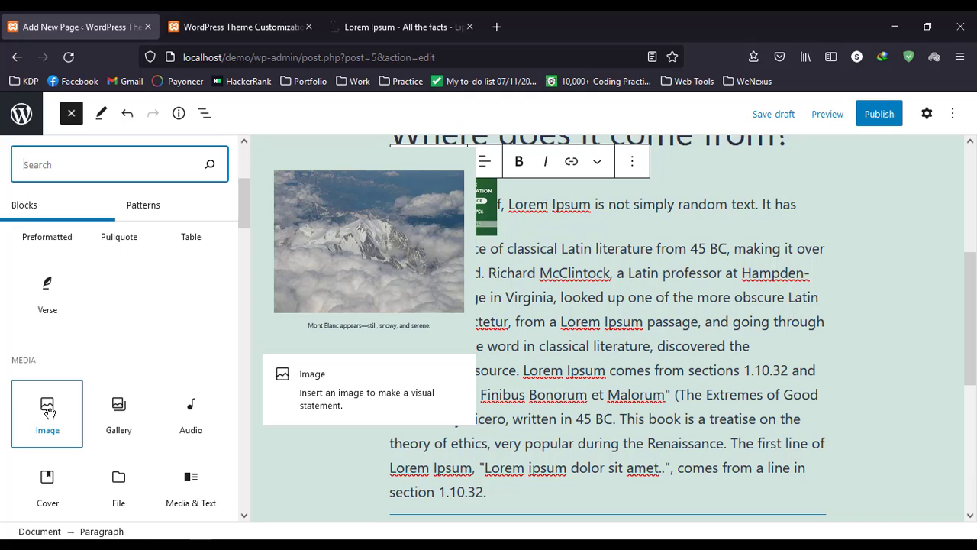
pyautogui.click(48, 411)
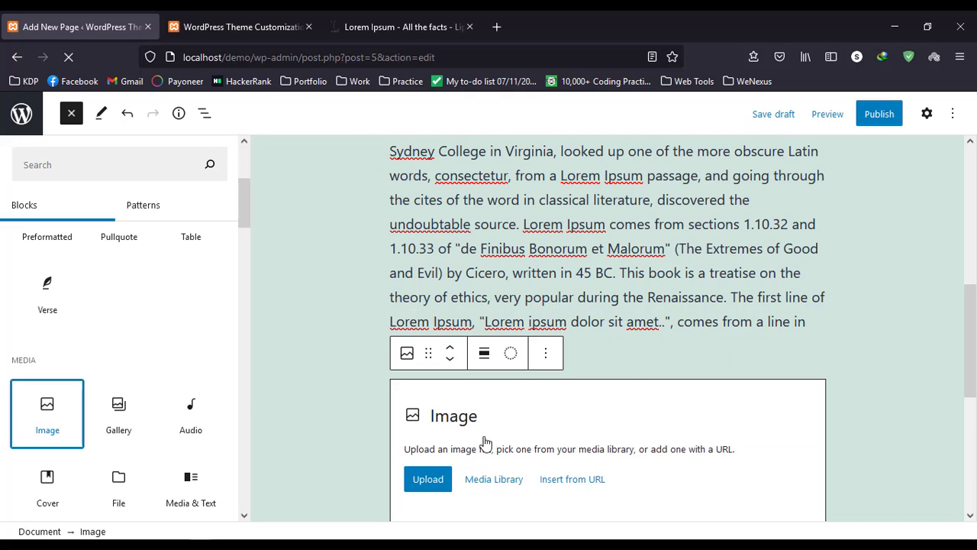
pyautogui.scroll(-1, 473, 420)
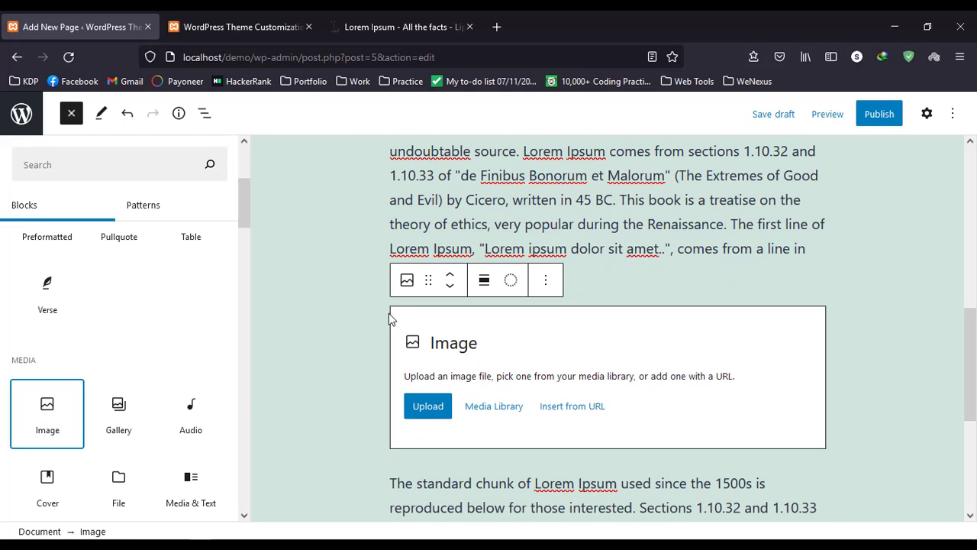
pyautogui.click(418, 411)
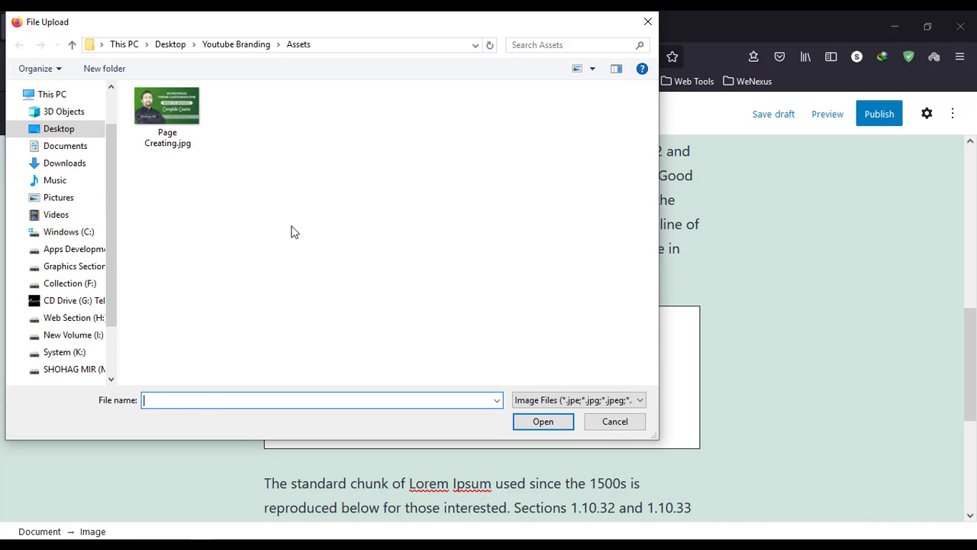
pyautogui.click(182, 111)
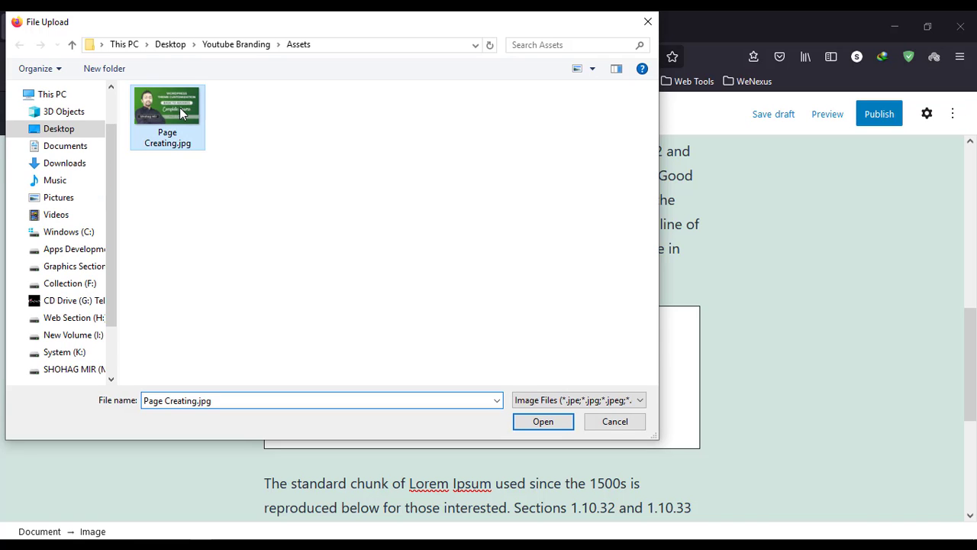
pyautogui.click(551, 424)
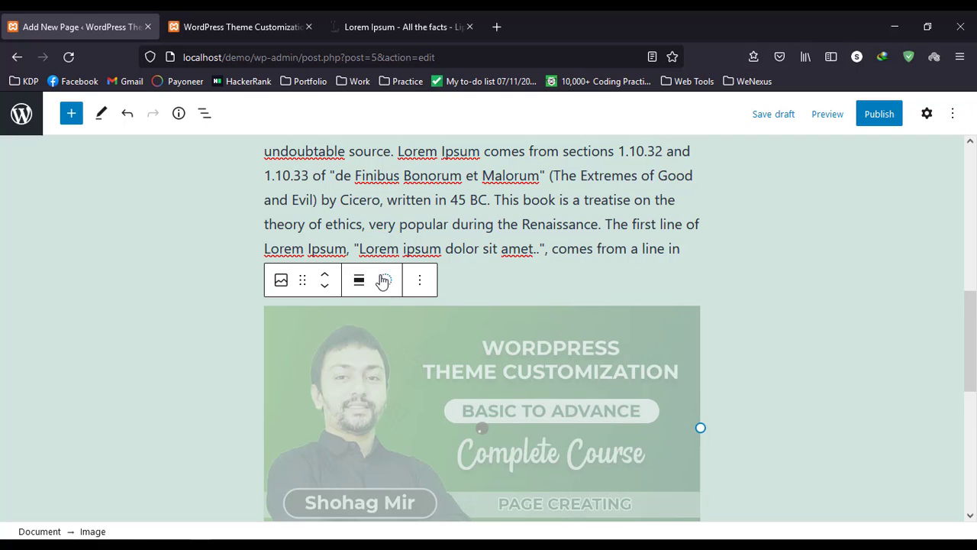
# Step: Examine the inserted image with its caption and browse the text, media and design blocks available for insertion
pyautogui.scroll(-3, 459, 347)
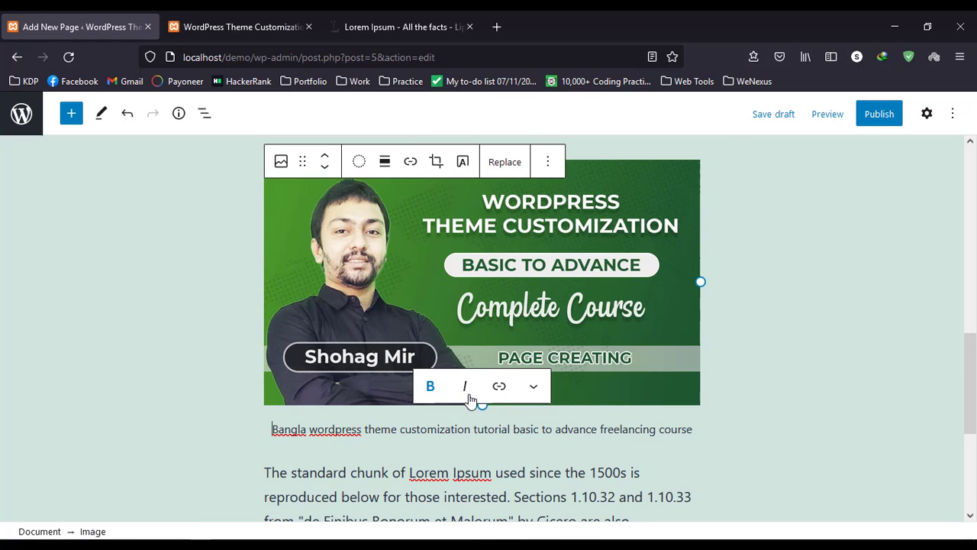
pyautogui.scroll(2, 367, 377)
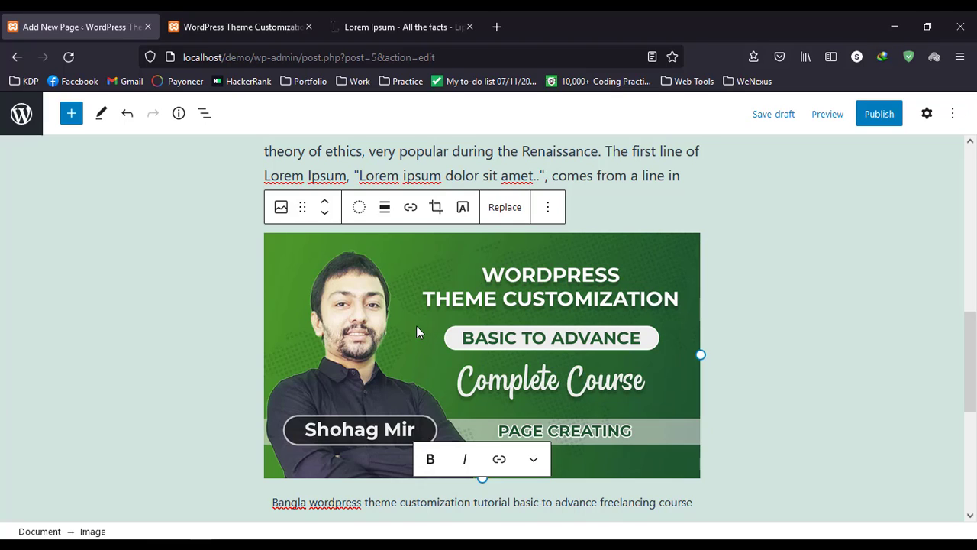
pyautogui.scroll(5, 416, 328)
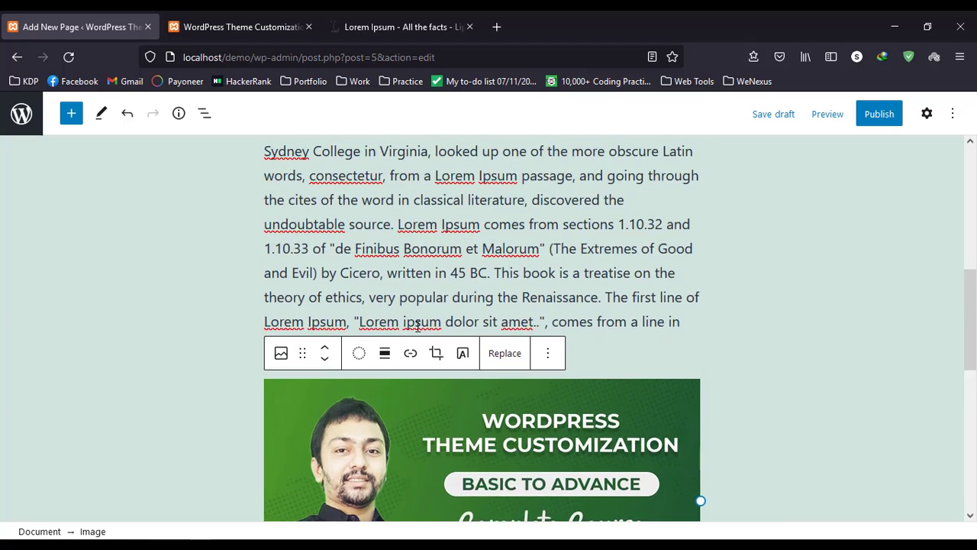
pyautogui.scroll(-3, 415, 323)
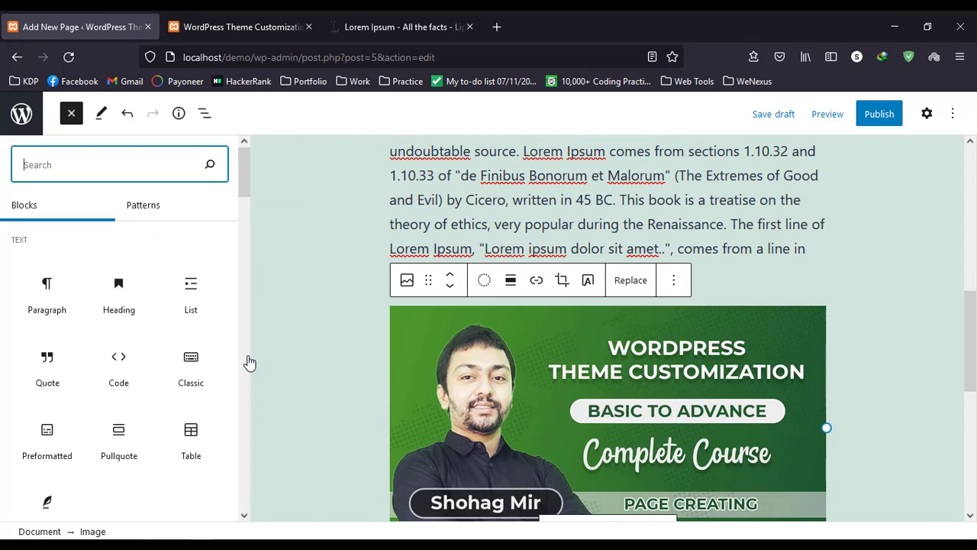
pyautogui.scroll(-6, 114, 389)
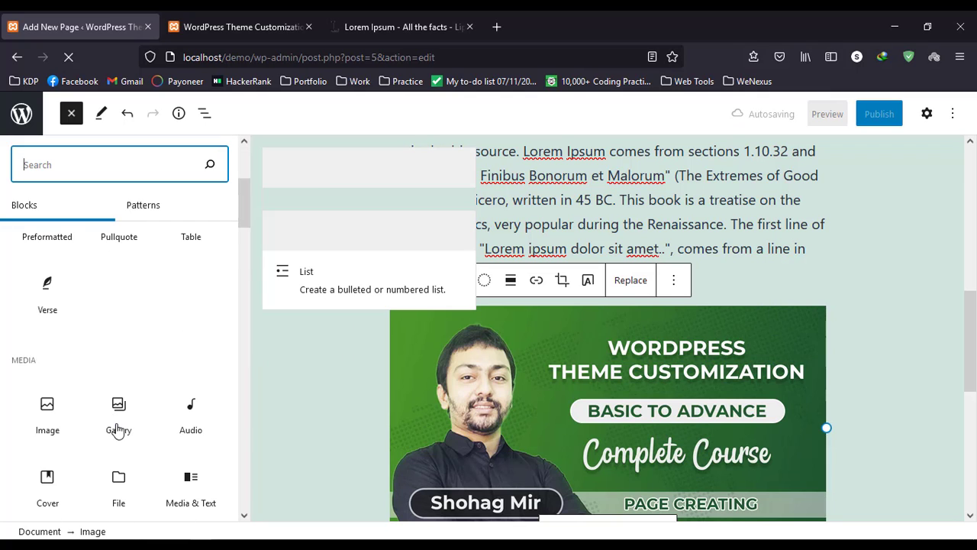
pyautogui.scroll(3, 123, 416)
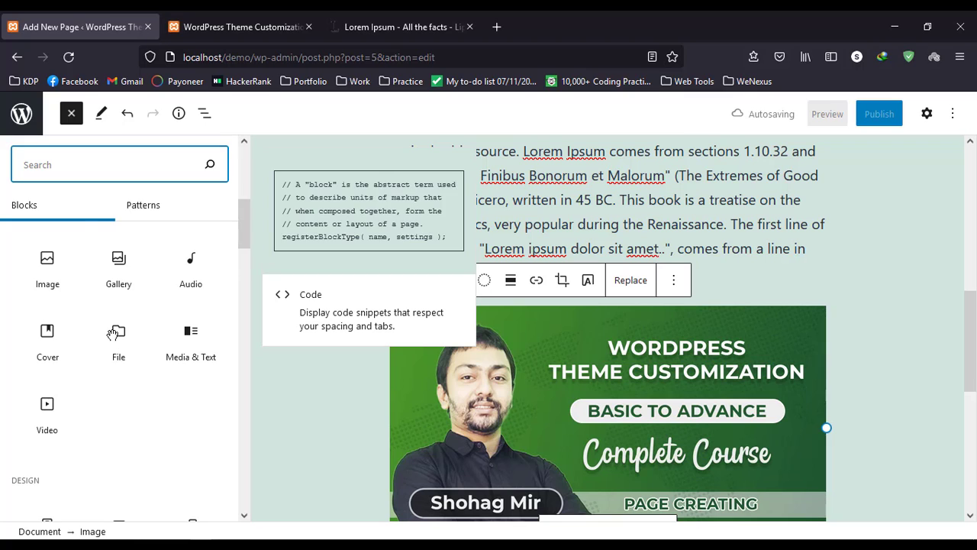
pyautogui.scroll(-2, 114, 343)
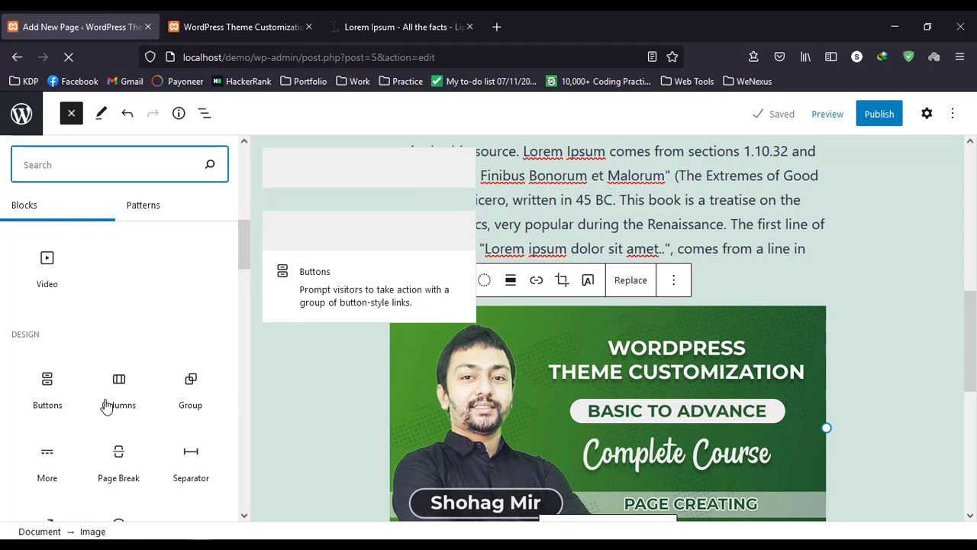
pyautogui.moveTo(115, 403)
pyautogui.scroll(-5, 628, 409)
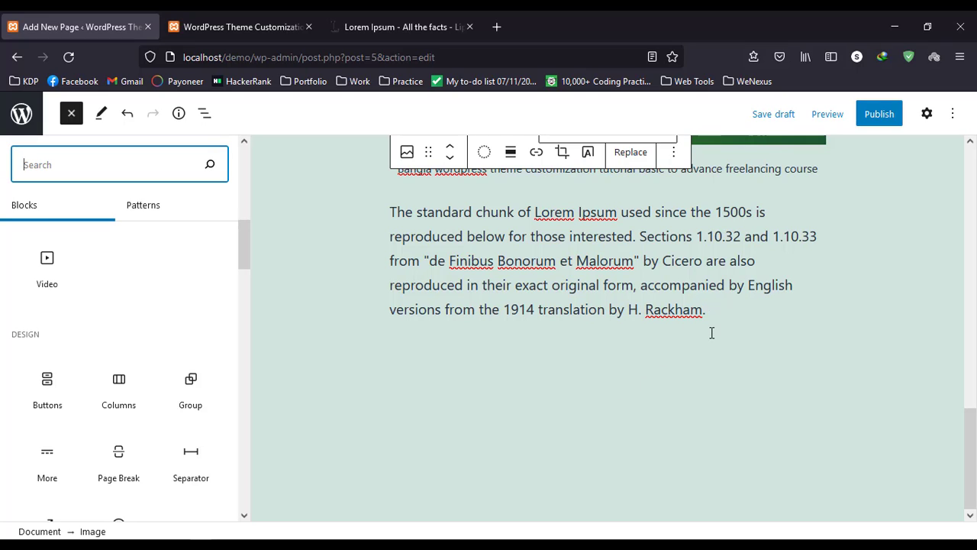
# Step: Add a Buttons block below the last paragraph and label its button "CLICK ME"
pyautogui.click(711, 333)
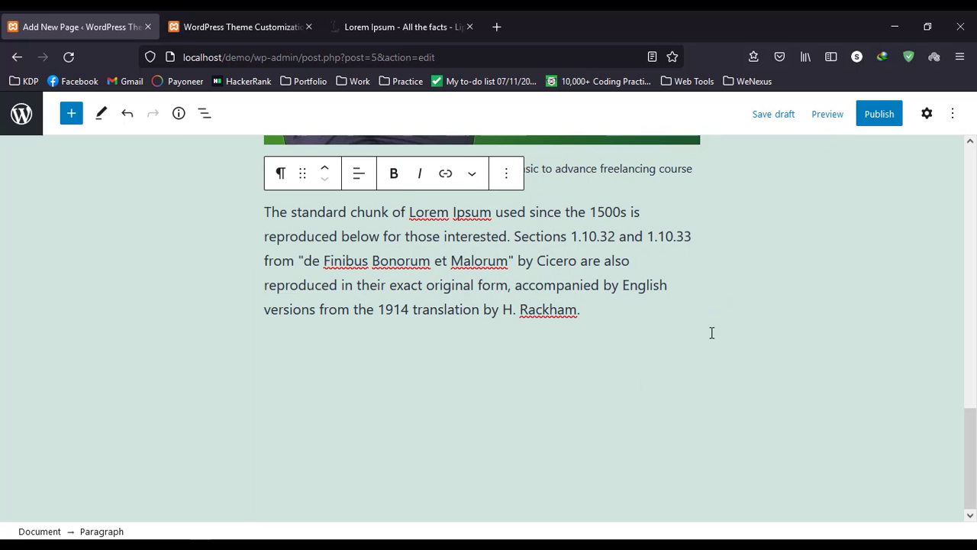
pyautogui.press('Return')
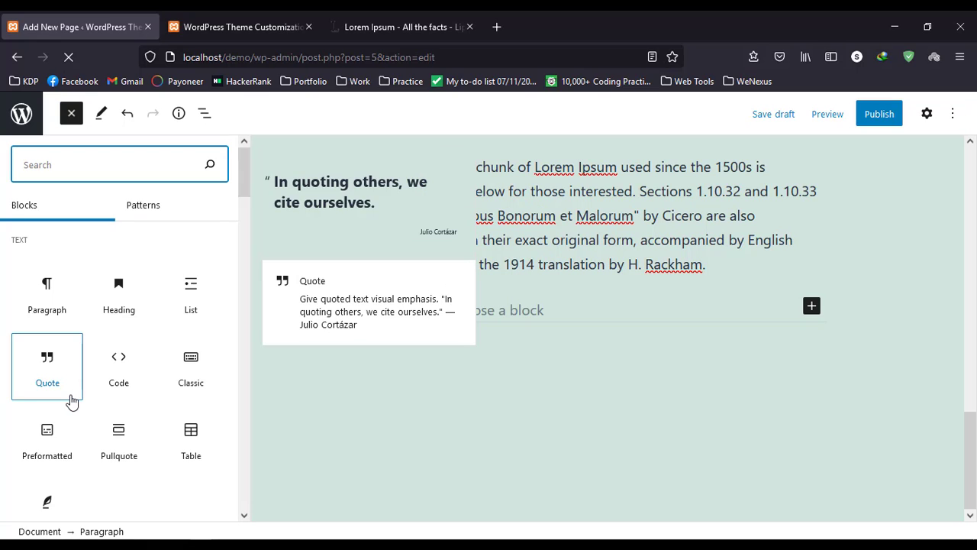
pyautogui.scroll(-3, 69, 402)
pyautogui.scroll(-2, 69, 395)
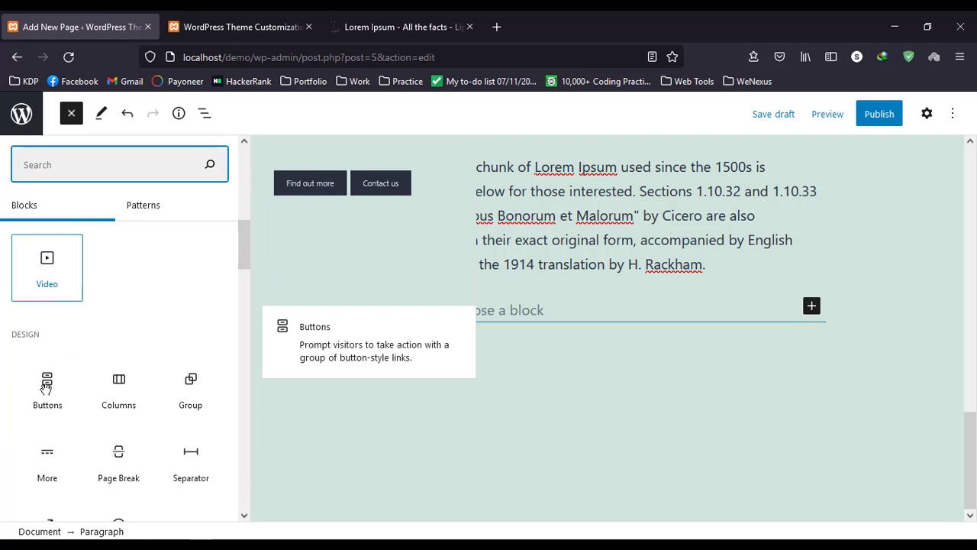
pyautogui.click(46, 387)
pyautogui.click(447, 344)
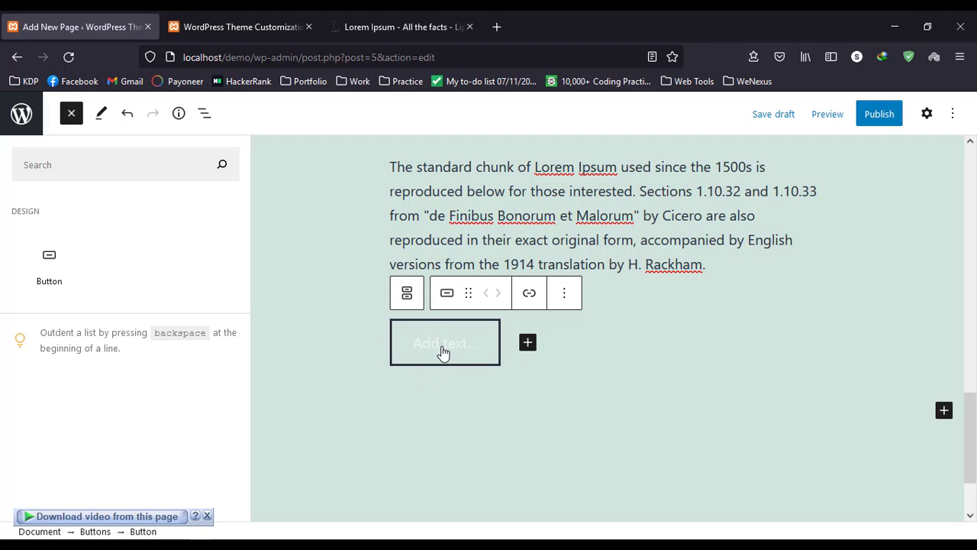
pyautogui.click(442, 349)
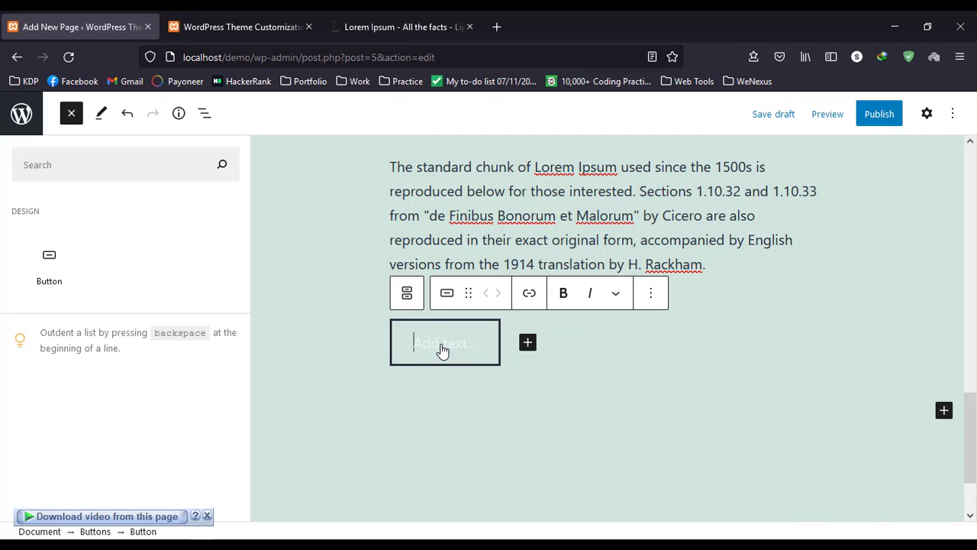
pyautogui.write('C')
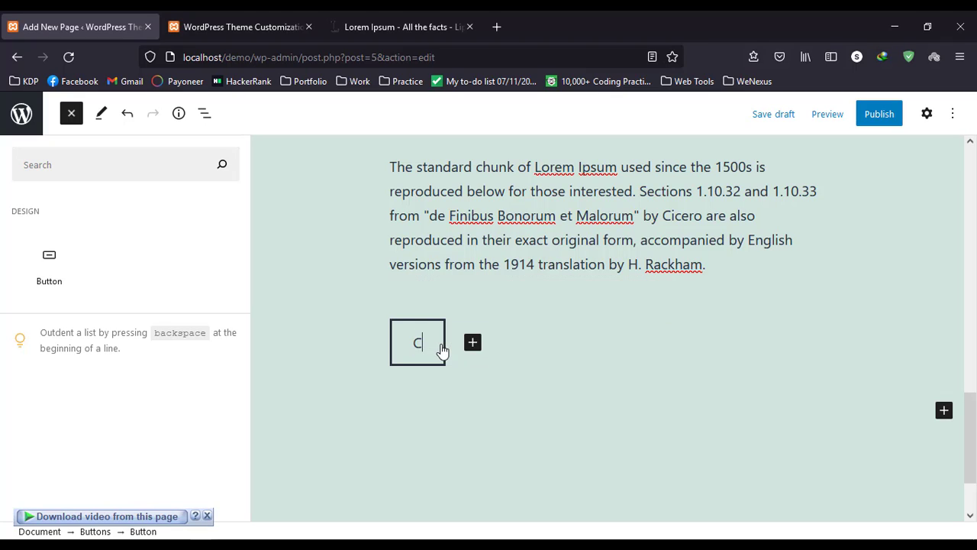
pyautogui.write('LICK ME')
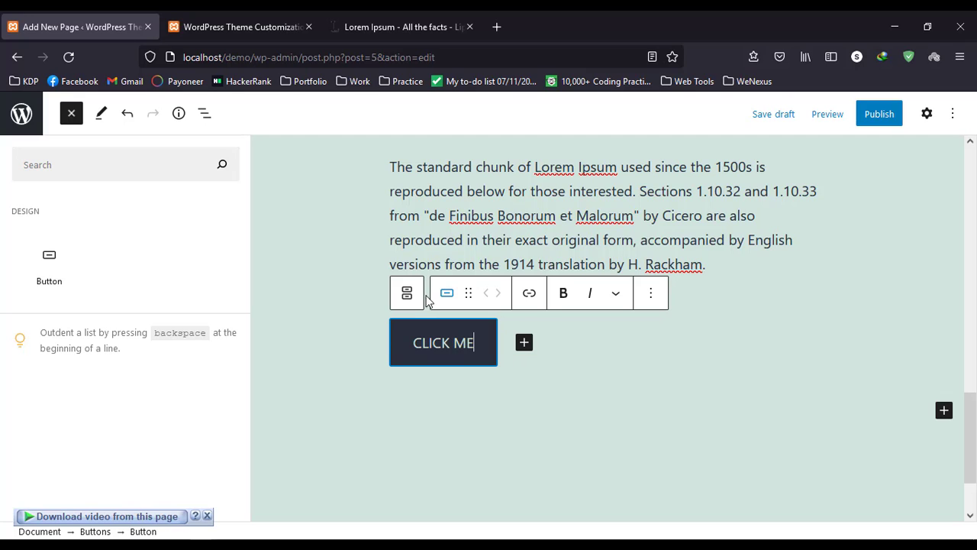
# Step: Make the "CLICK ME" button label bold and open the button's link entry
pyautogui.click(562, 296)
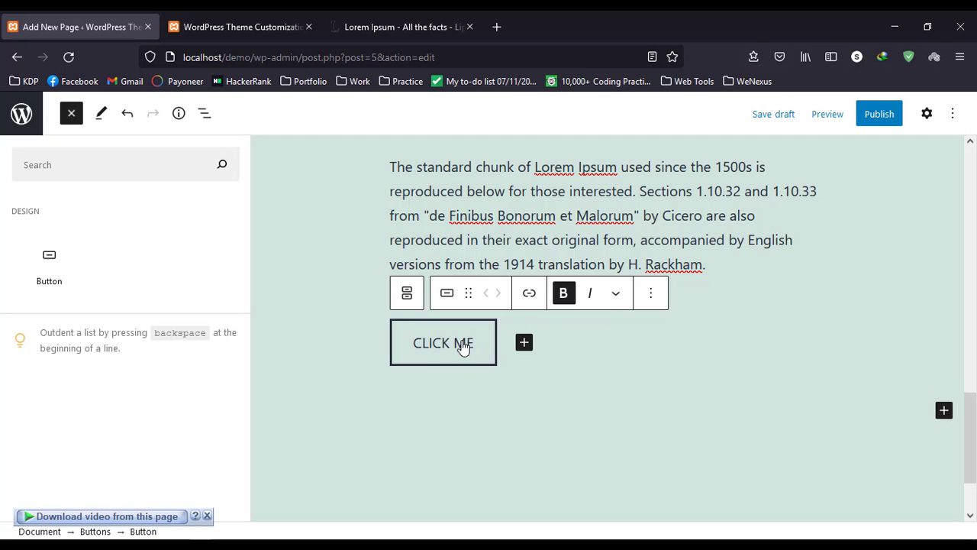
pyautogui.moveTo(462, 347); pyautogui.dragTo(407, 345)
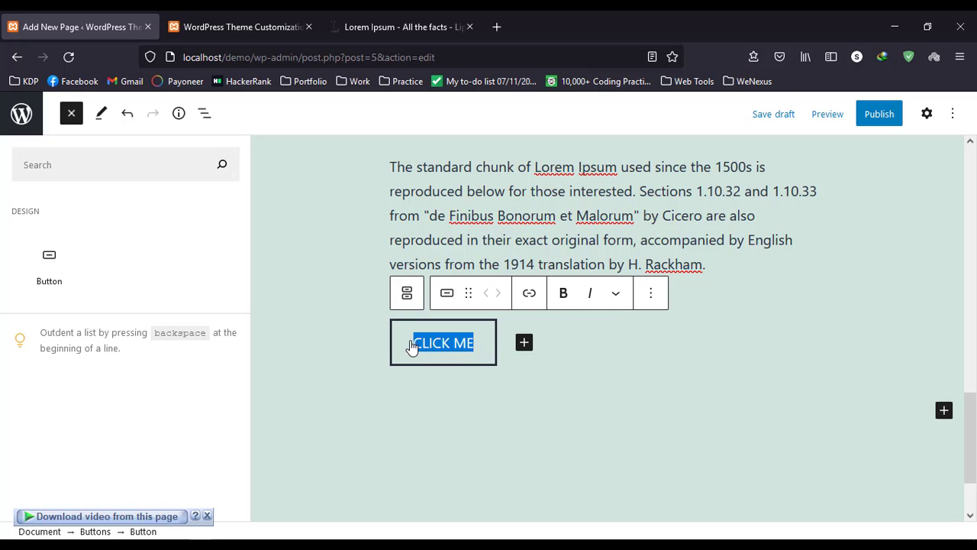
pyautogui.click(563, 298)
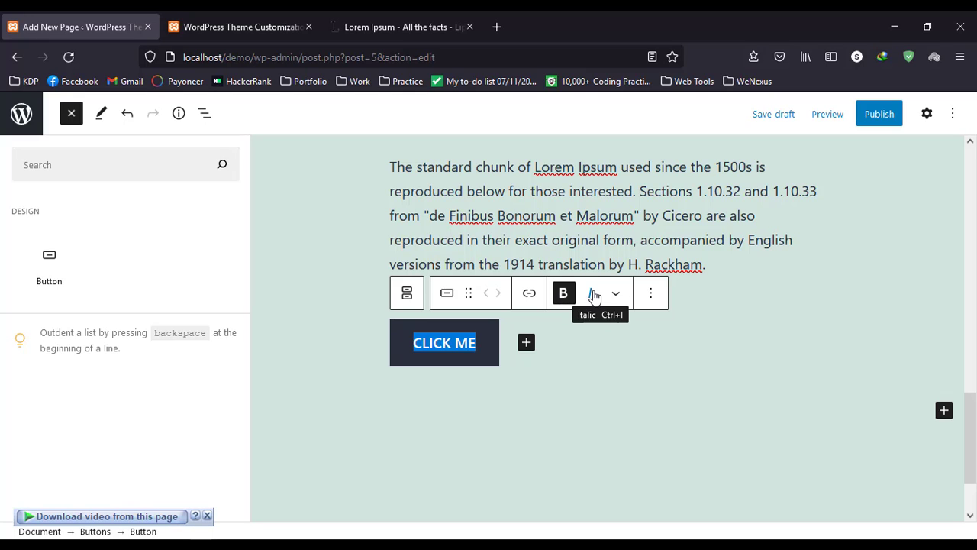
pyautogui.click(529, 294)
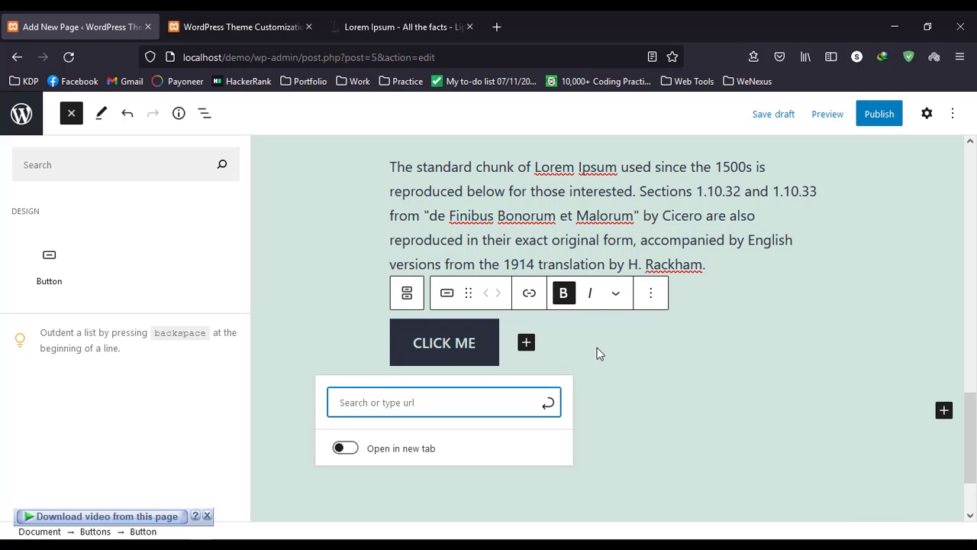
# Step: Review the whole About Us page from title to button and check its block structure in the list view
pyautogui.scroll(10, 654, 390)
pyautogui.scroll(-8, 654, 389)
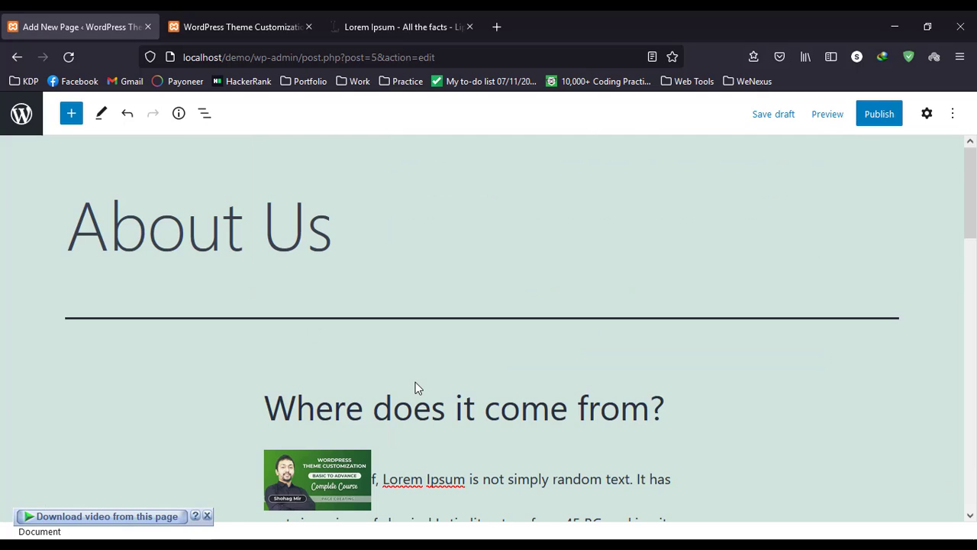
pyautogui.scroll(-9, 464, 406)
pyautogui.scroll(4, 464, 406)
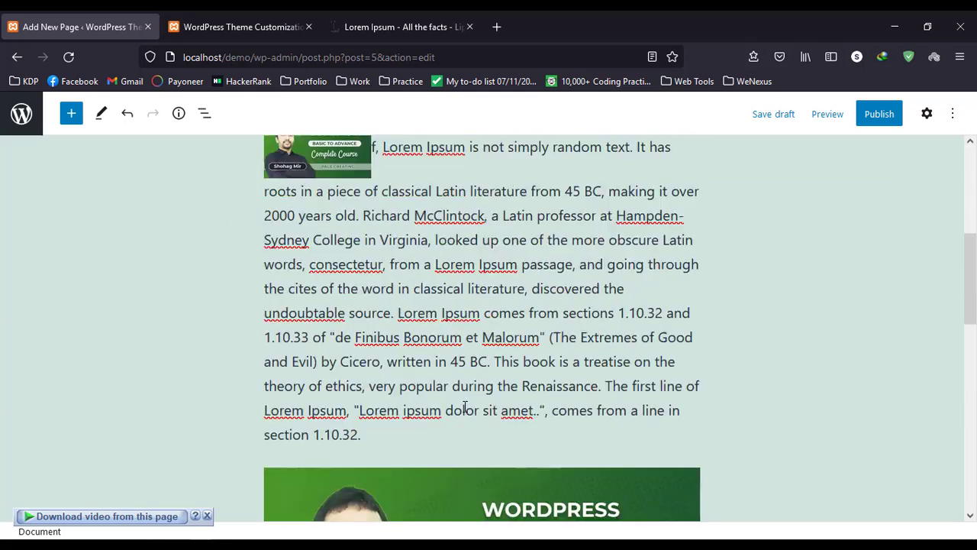
pyautogui.scroll(-10, 464, 406)
pyautogui.scroll(15, 464, 406)
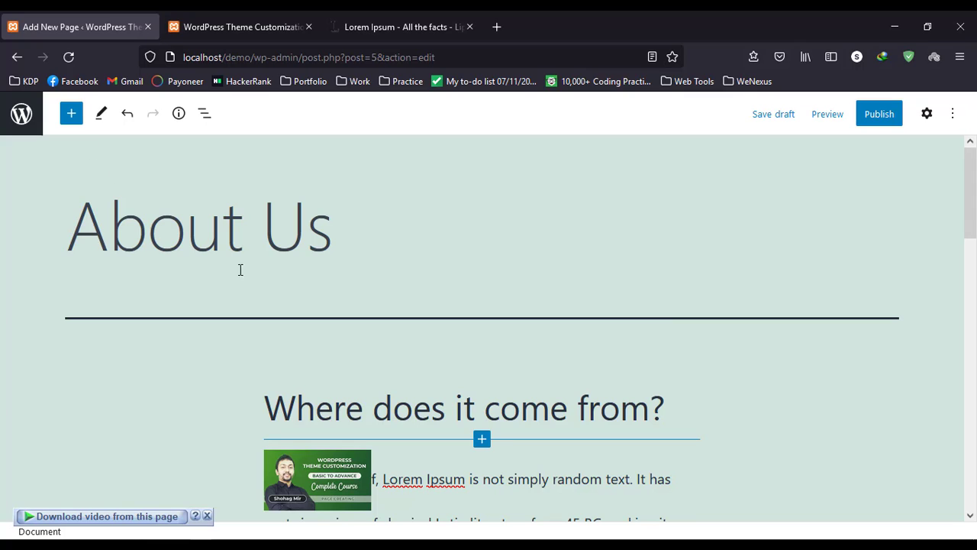
pyautogui.click(204, 113)
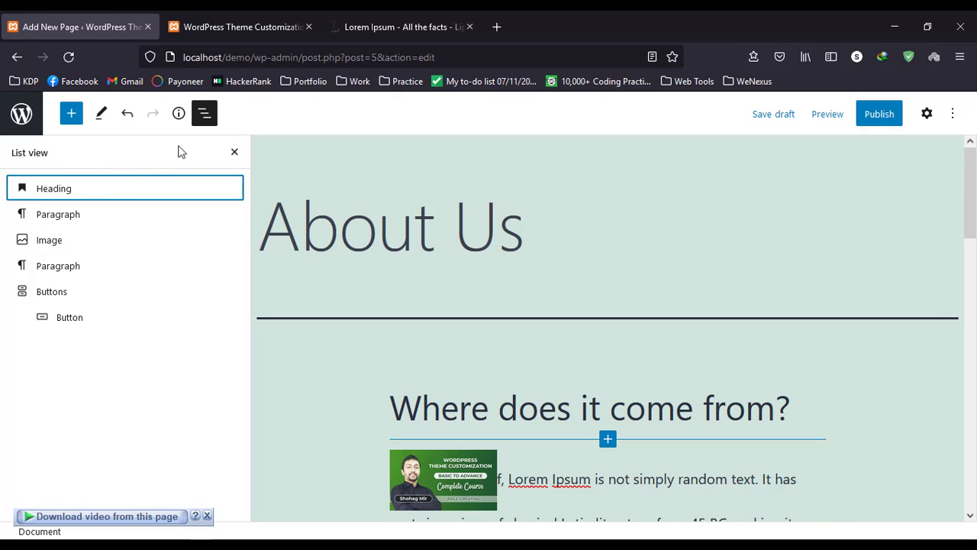
pyautogui.click(204, 113)
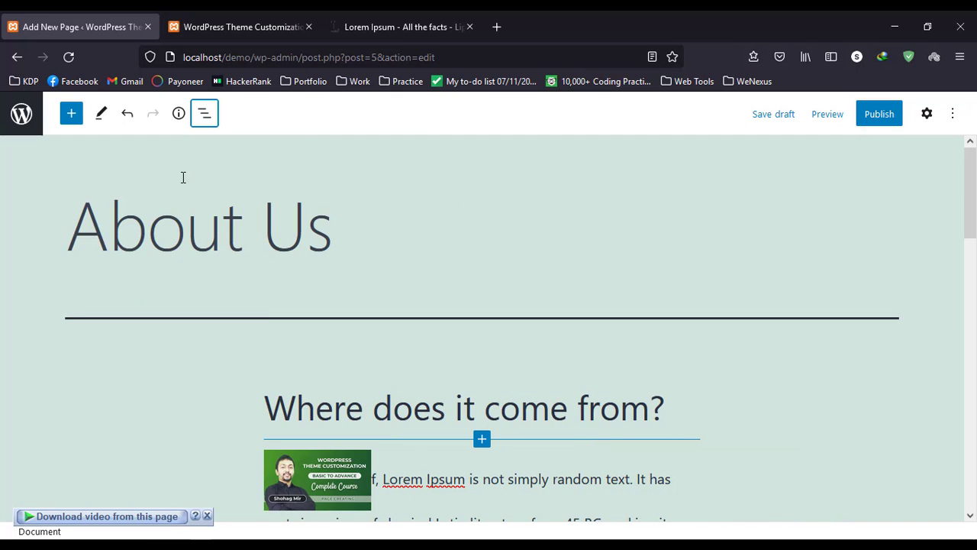
# Step: Show the page's block list view and change the page's permalink URL slug to "about"
pyautogui.click(204, 113)
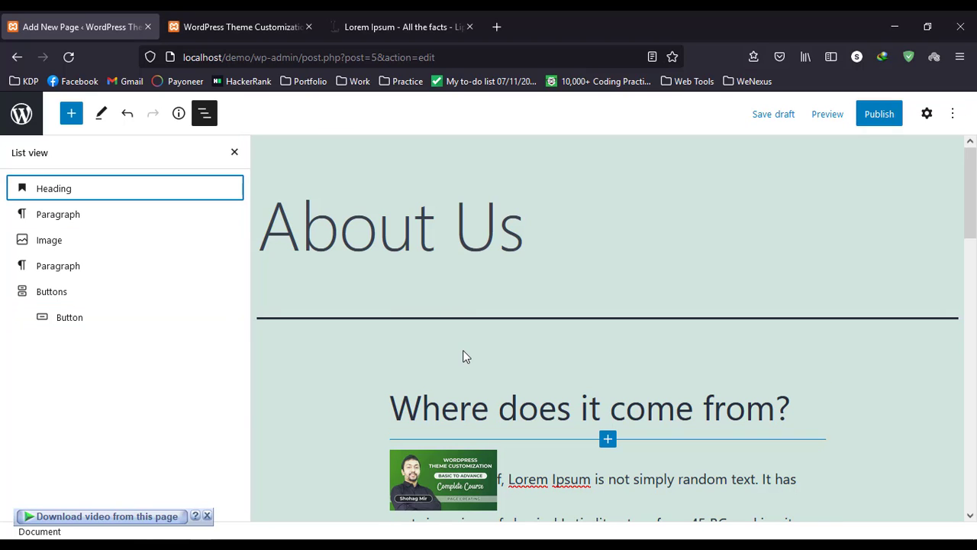
pyautogui.scroll(-3, 462, 352)
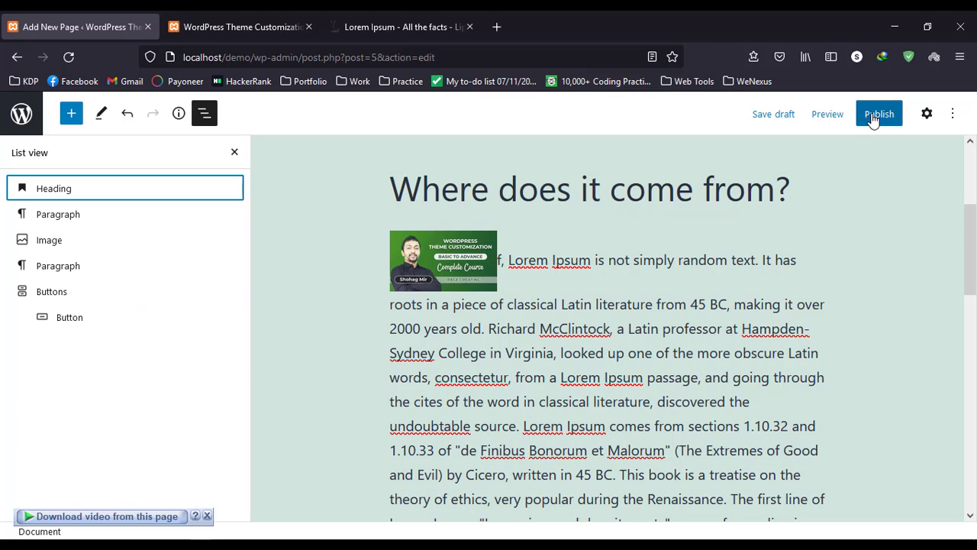
pyautogui.click(928, 114)
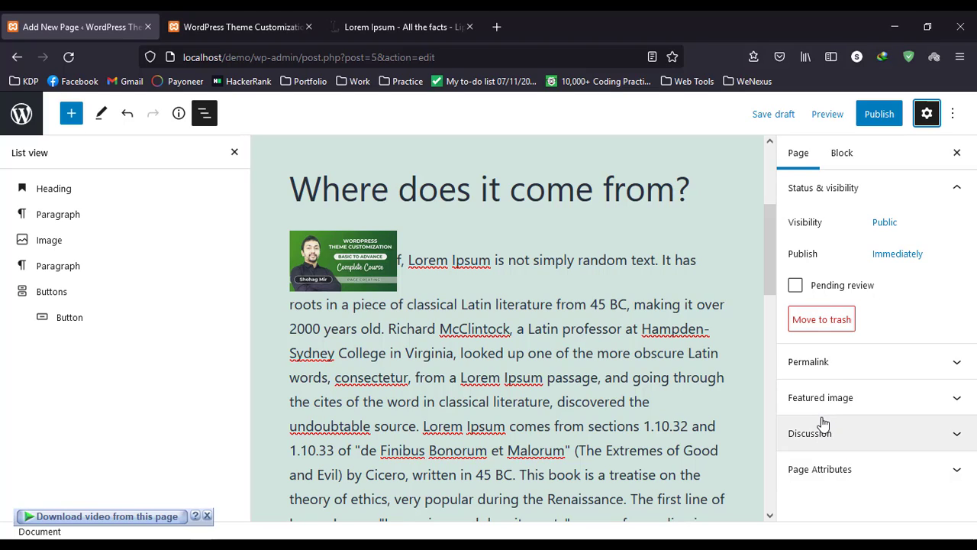
pyautogui.click(847, 362)
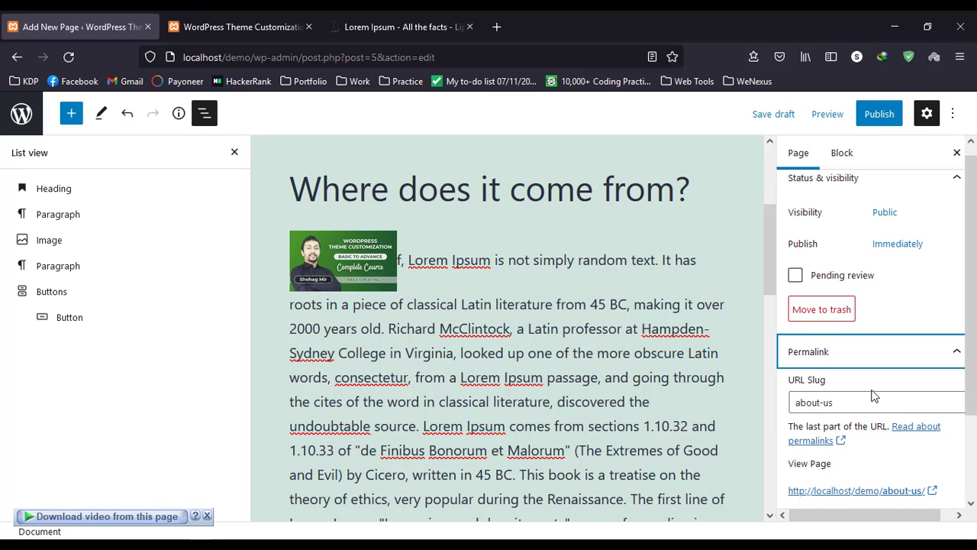
pyautogui.click(856, 392)
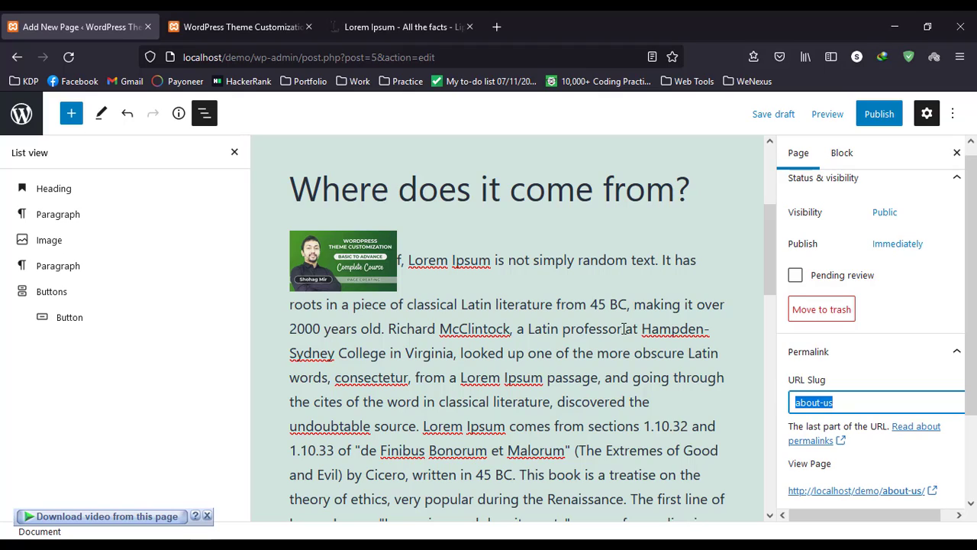
pyautogui.moveTo(841, 400); pyautogui.dragTo(820, 402)
pyautogui.click(824, 401)
pyautogui.press('BackSpace')
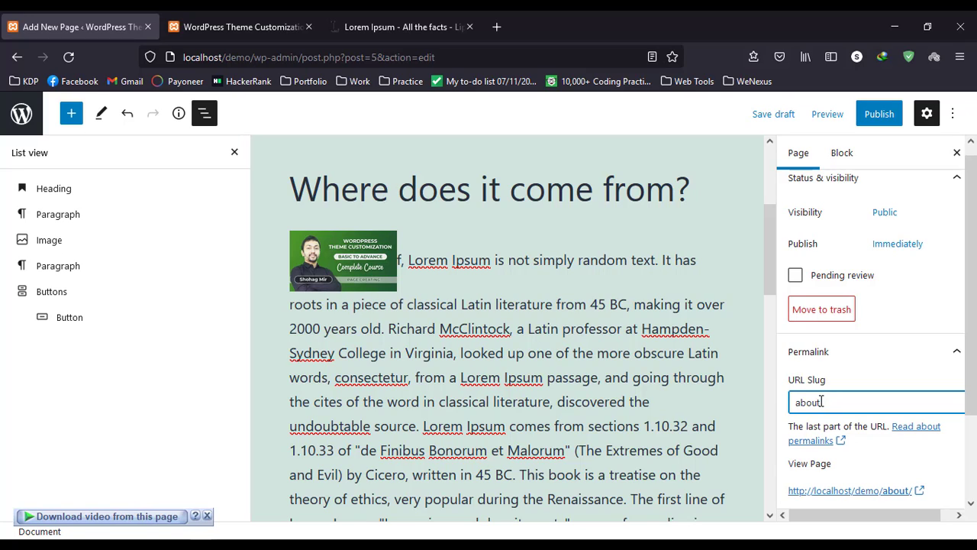
# Step: Set the second WordPress Theme Customization course image in the media library as the page's featured image
pyautogui.scroll(-3, 840, 439)
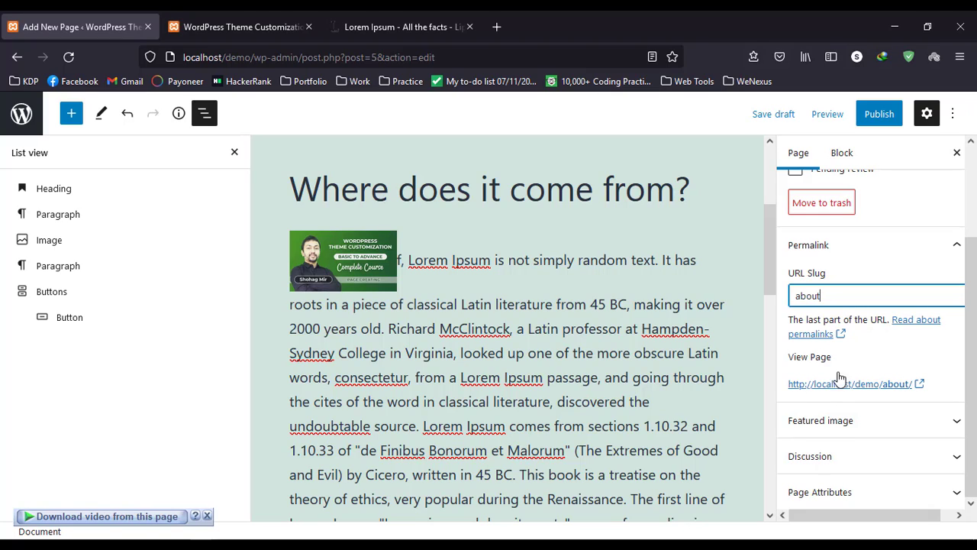
pyautogui.click(875, 423)
pyautogui.click(886, 457)
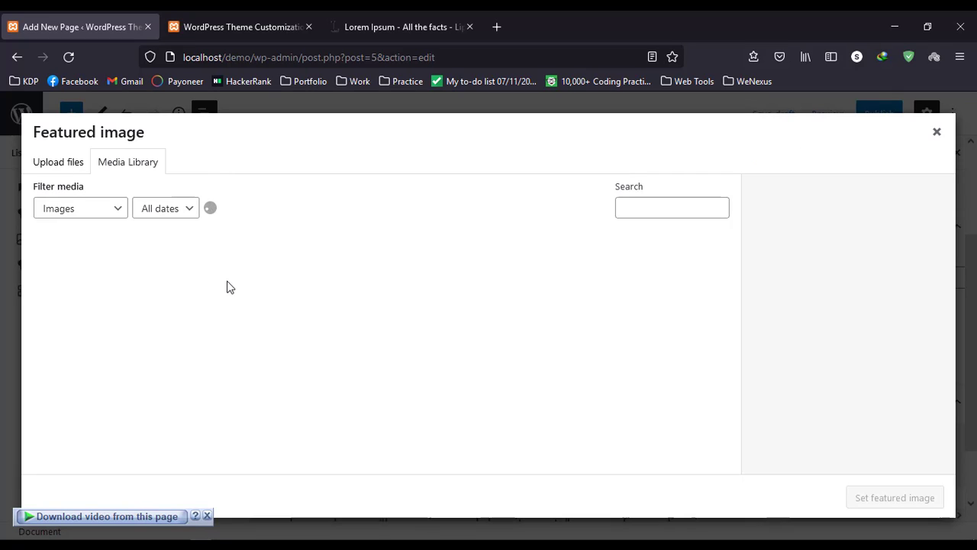
pyautogui.click(183, 287)
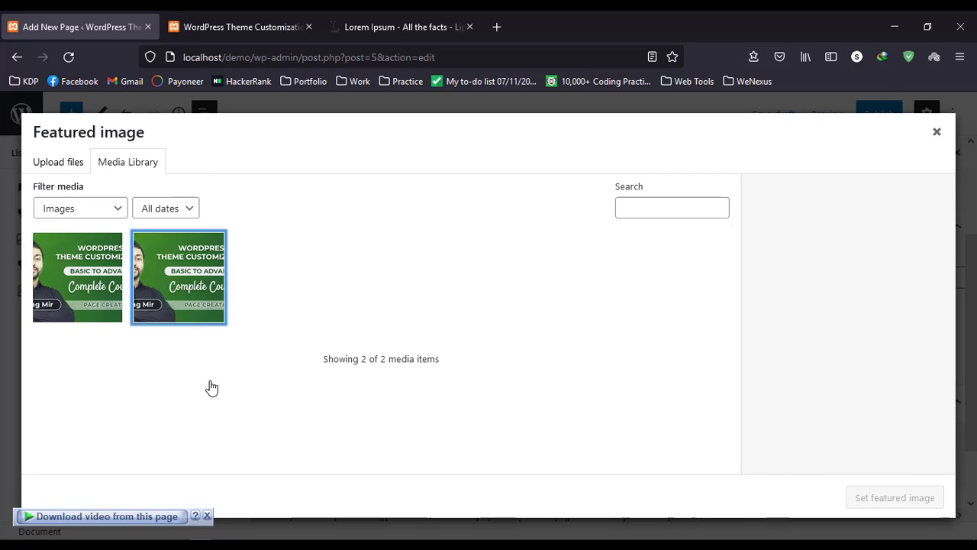
pyautogui.click(859, 497)
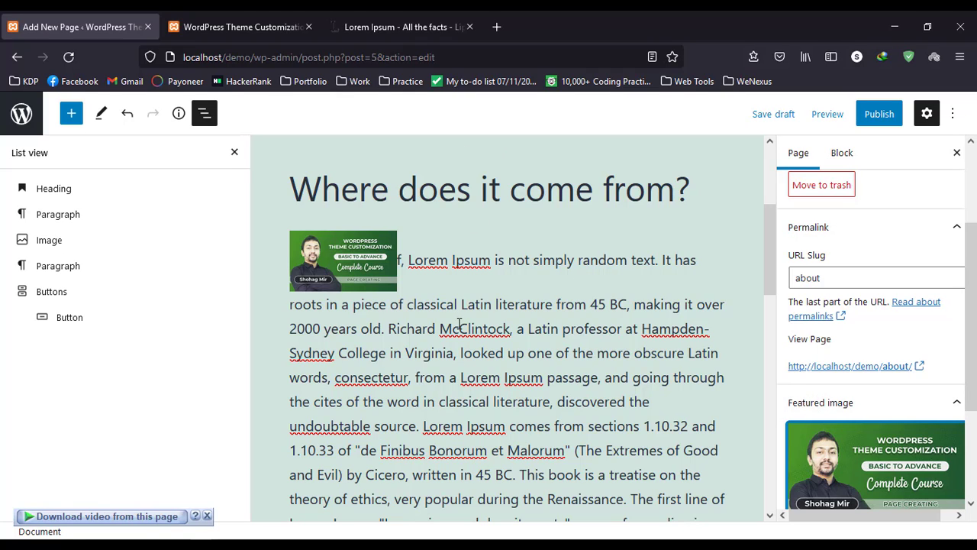
# Step: Check the page's Discussion option for comments and its Page Attributes for parent page and order
pyautogui.scroll(-3, 842, 460)
pyautogui.click(855, 464)
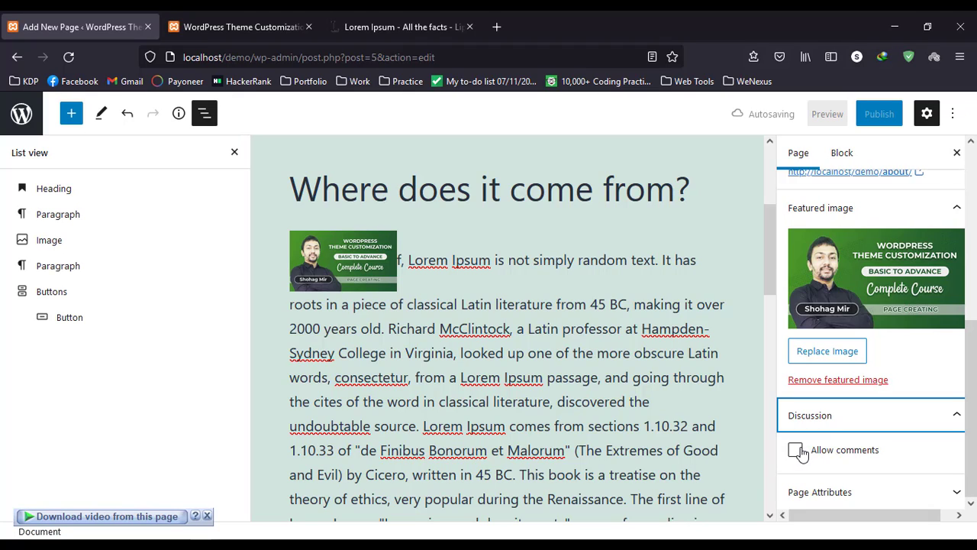
pyautogui.click(811, 492)
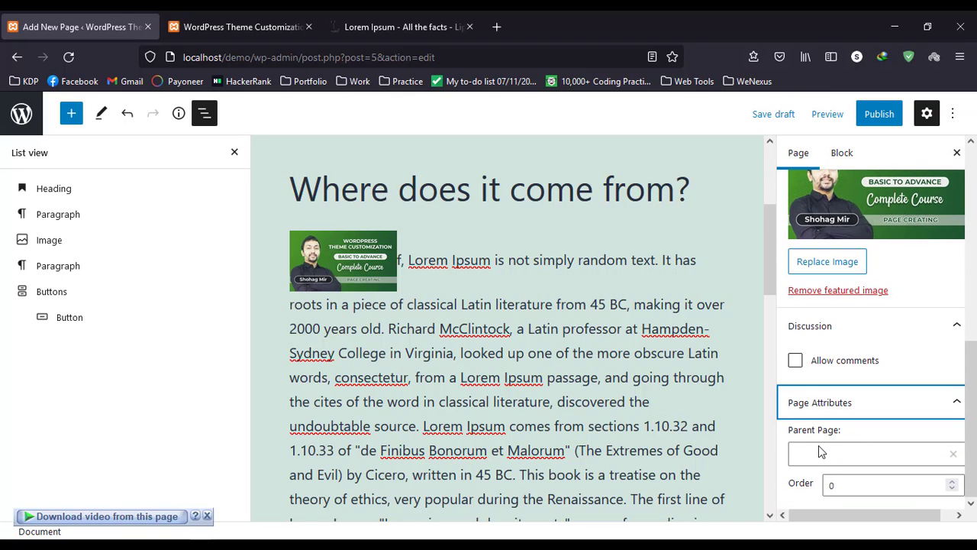
pyautogui.scroll(3, 394, 324)
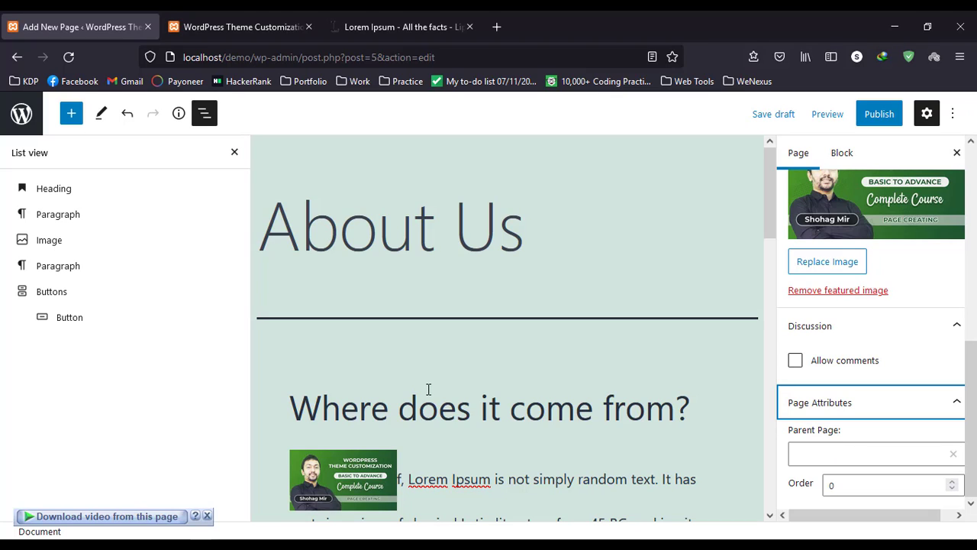
# Step: Publish the About Us page and open its live version in the browser
pyautogui.click(871, 118)
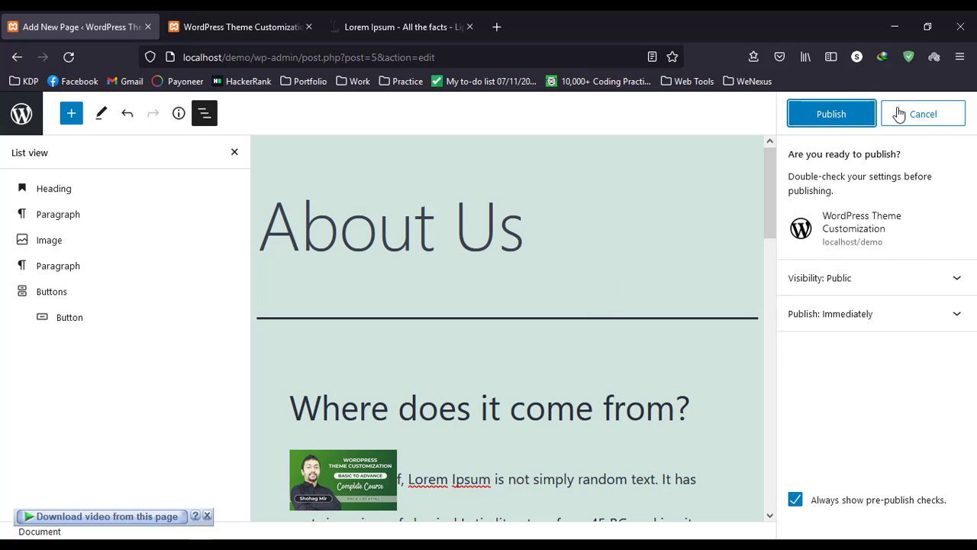
pyautogui.click(830, 114)
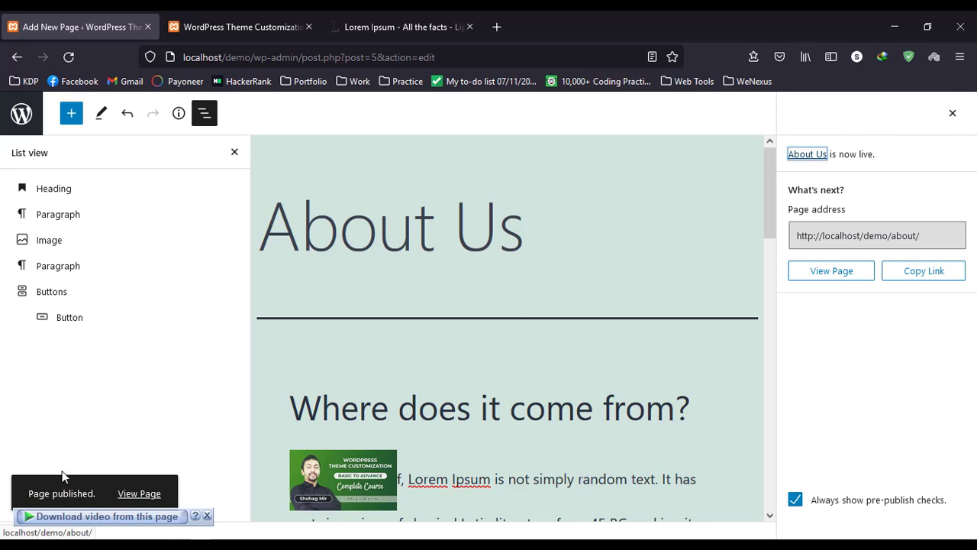
pyautogui.click(148, 498)
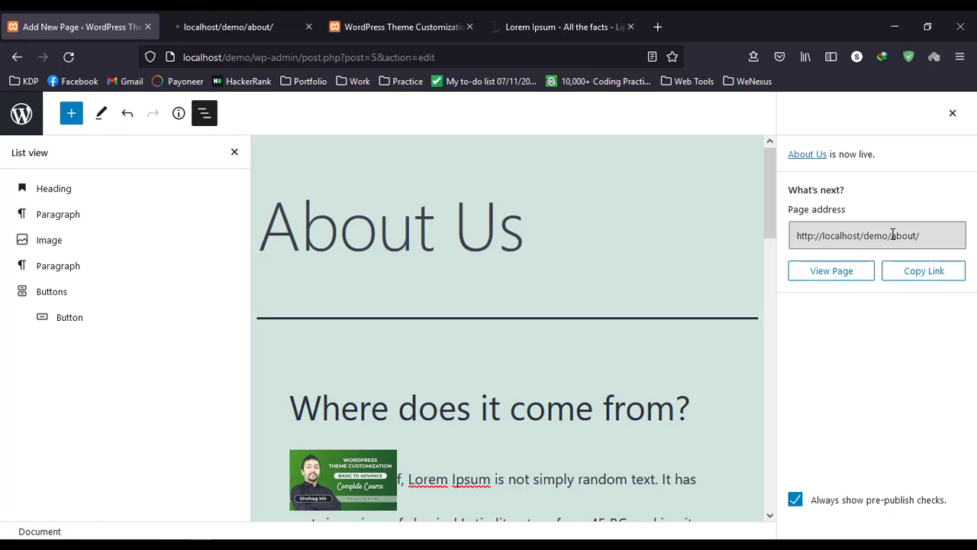
pyautogui.click(536, 51)
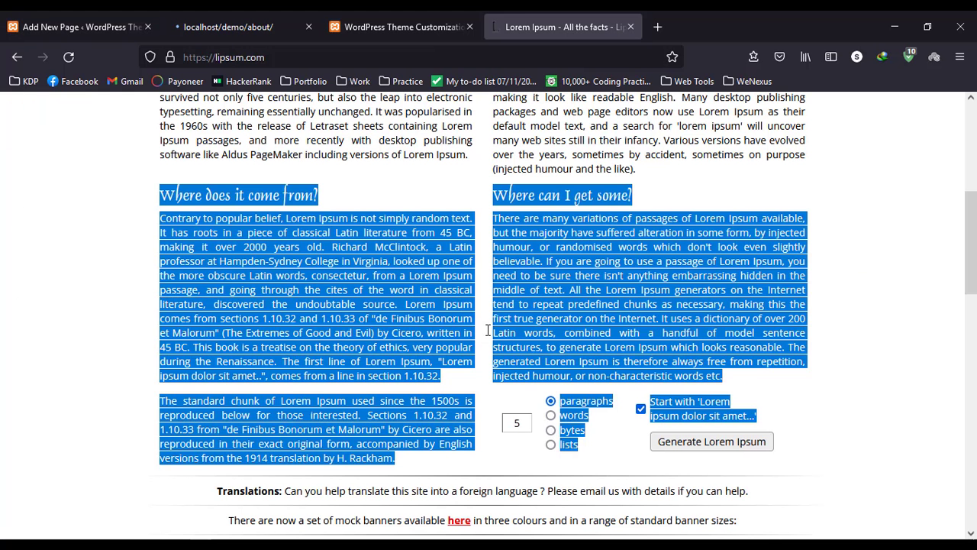
pyautogui.click(367, 10)
pyautogui.click(233, 37)
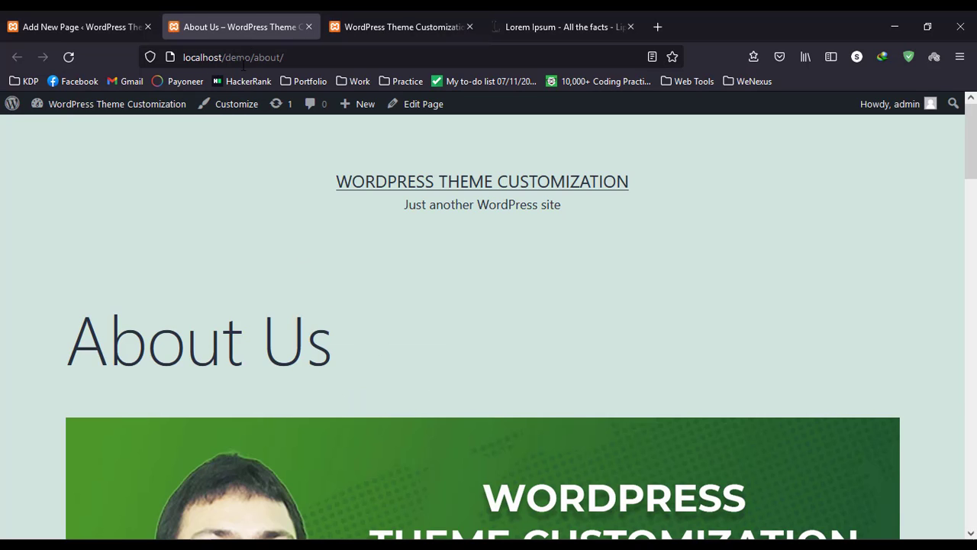
# Step: Review the published About Us page from the featured image through the text, captioned image and button to the footer
pyautogui.scroll(-5, 459, 345)
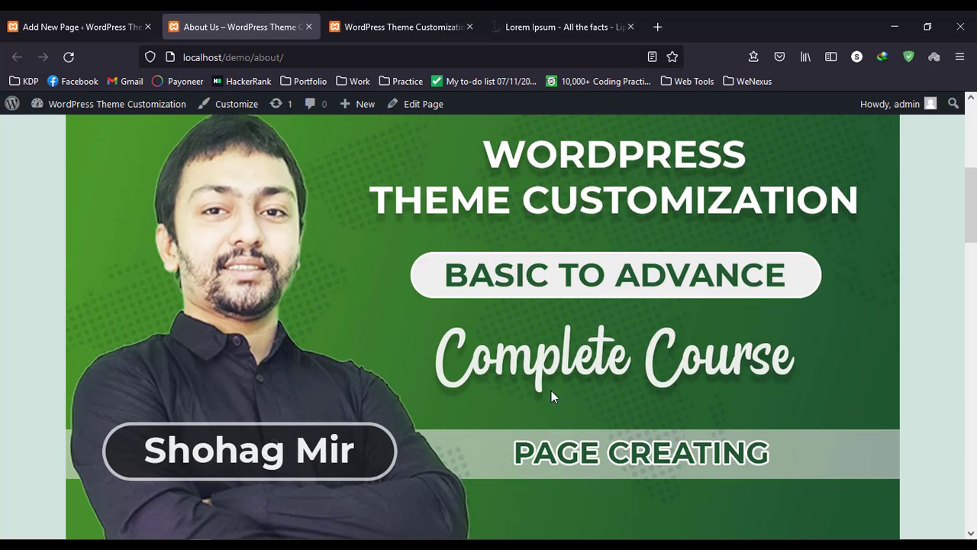
pyautogui.scroll(-5, 412, 405)
pyautogui.scroll(5, 420, 343)
pyautogui.scroll(-5, 397, 328)
pyautogui.scroll(-5, 318, 382)
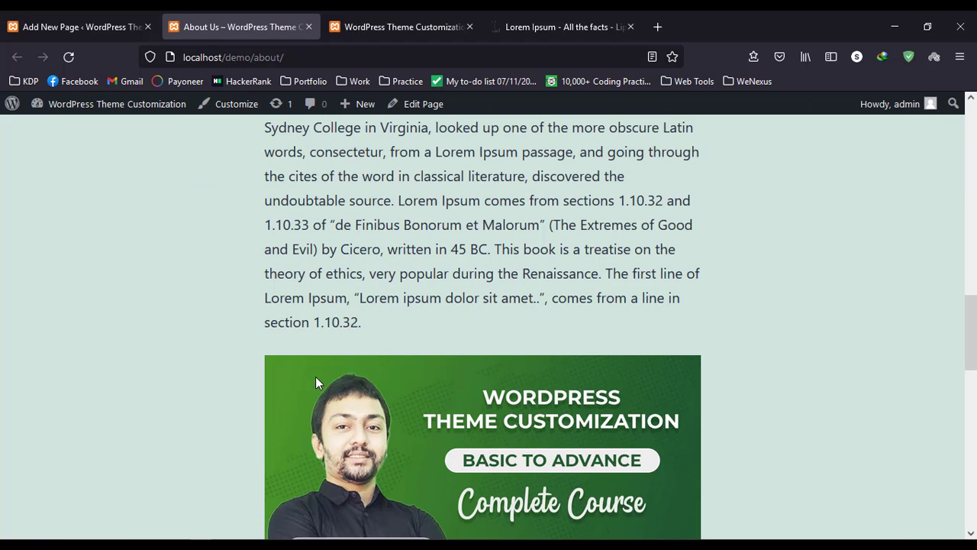
pyautogui.scroll(-2, 427, 305)
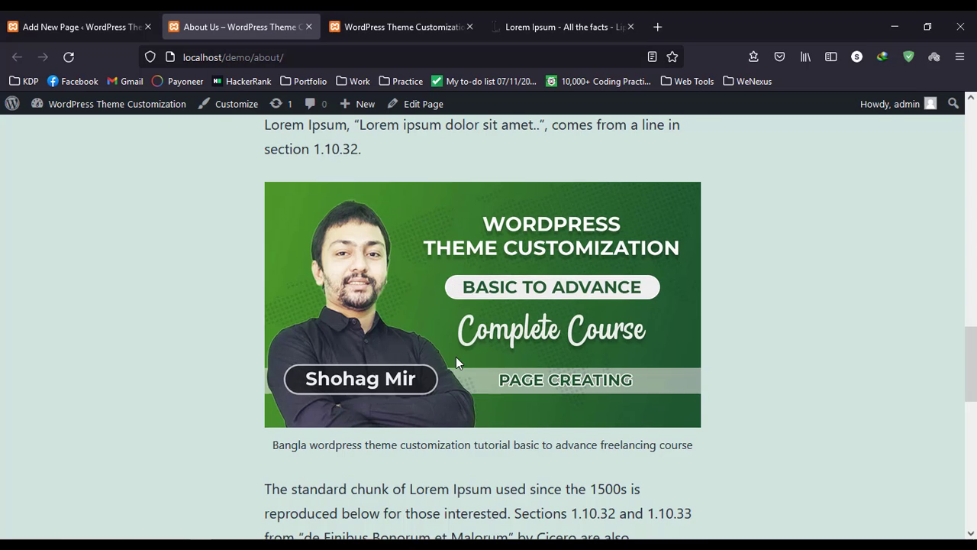
pyautogui.scroll(-5, 458, 359)
pyautogui.scroll(2, 467, 401)
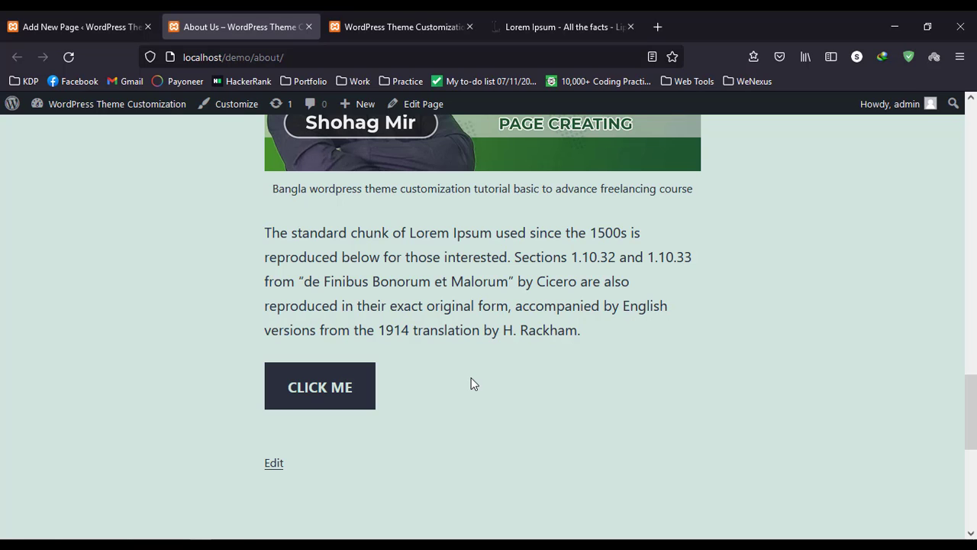
pyautogui.scroll(-5, 472, 377)
pyautogui.scroll(6, 471, 377)
pyautogui.scroll(-4, 470, 377)
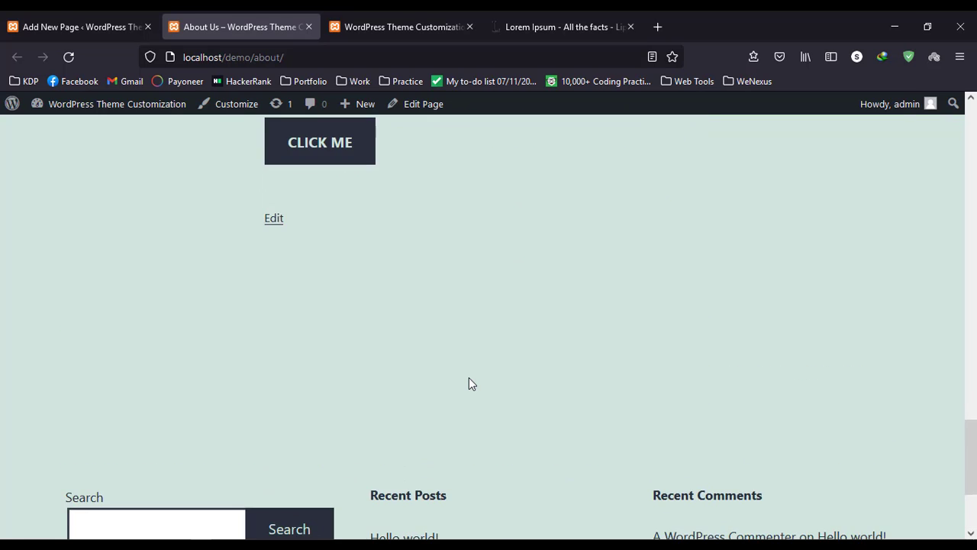
pyautogui.scroll(-3, 469, 378)
pyautogui.scroll(6, 468, 377)
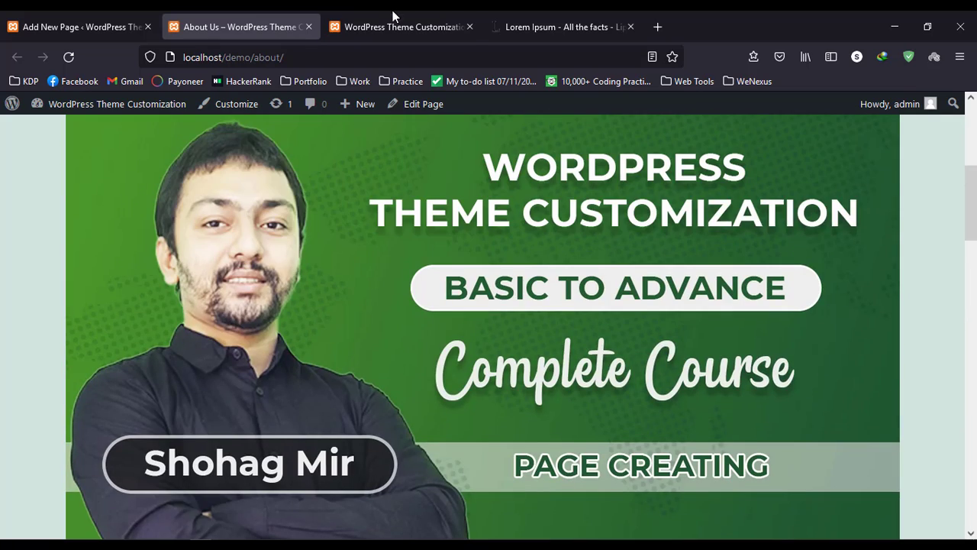
# Step: Reload the site's home page and look through it from header to footer for the new page
pyautogui.click(397, 23)
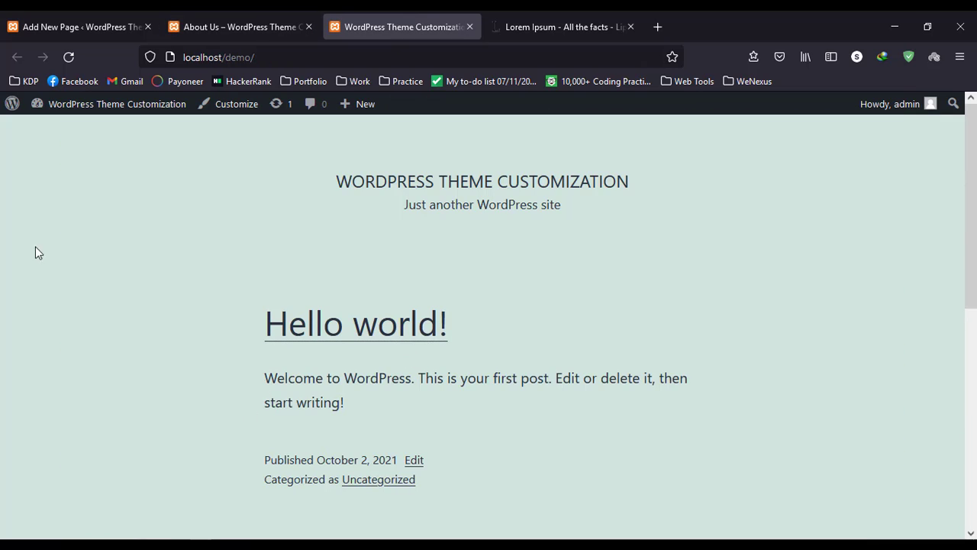
pyautogui.click(69, 57)
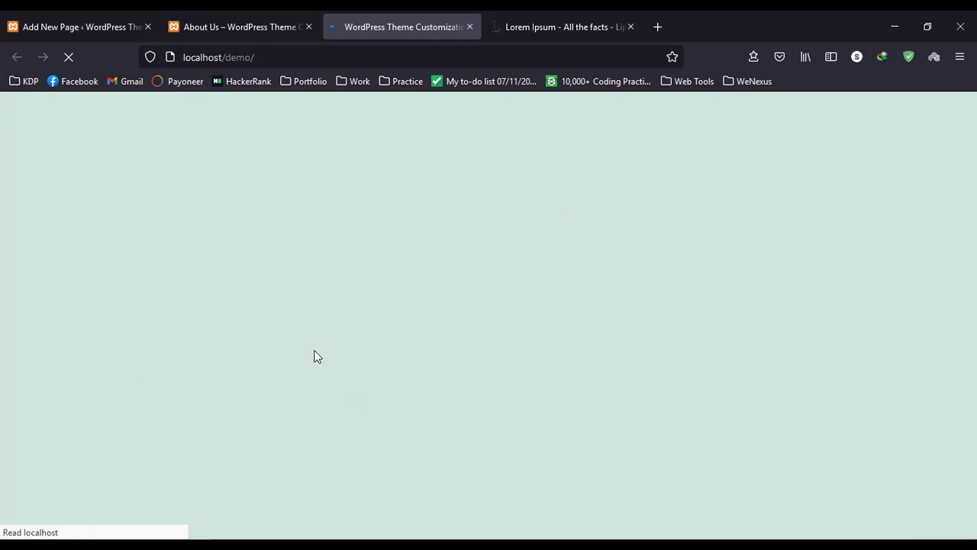
pyautogui.scroll(-5, 354, 416)
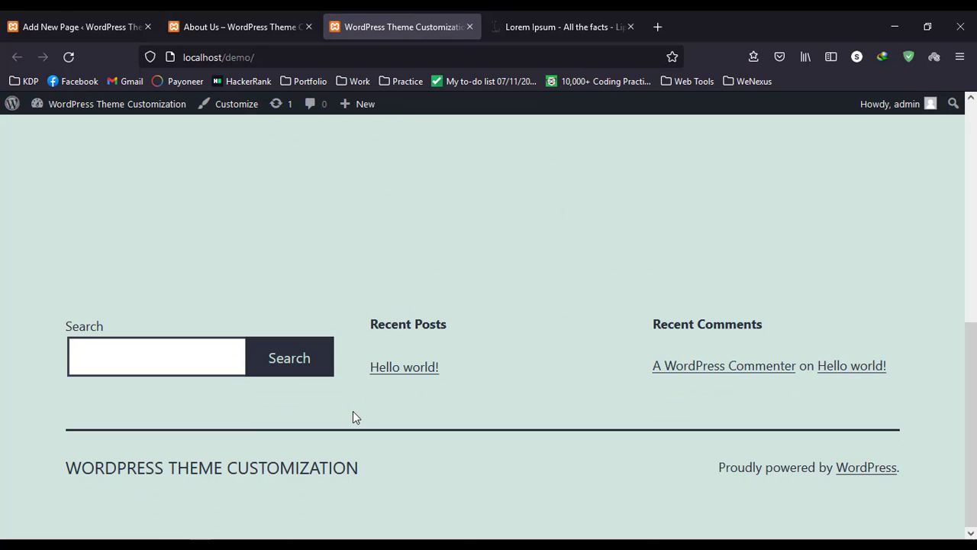
pyautogui.scroll(5, 353, 410)
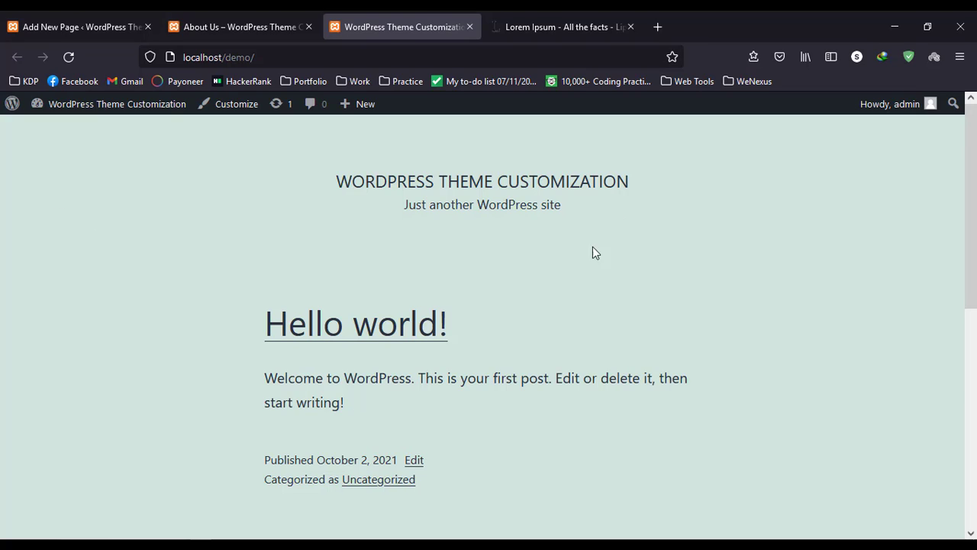
# Step: Revisit the top of the live About Us page, return to its editor and close the post-publish notice
pyautogui.click(248, 12)
pyautogui.scroll(4, 329, 340)
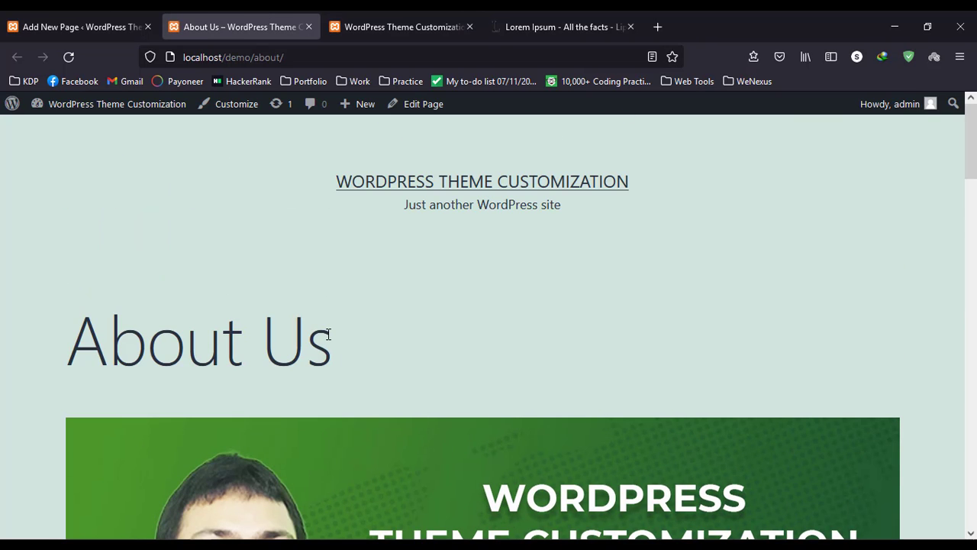
pyautogui.click(64, 14)
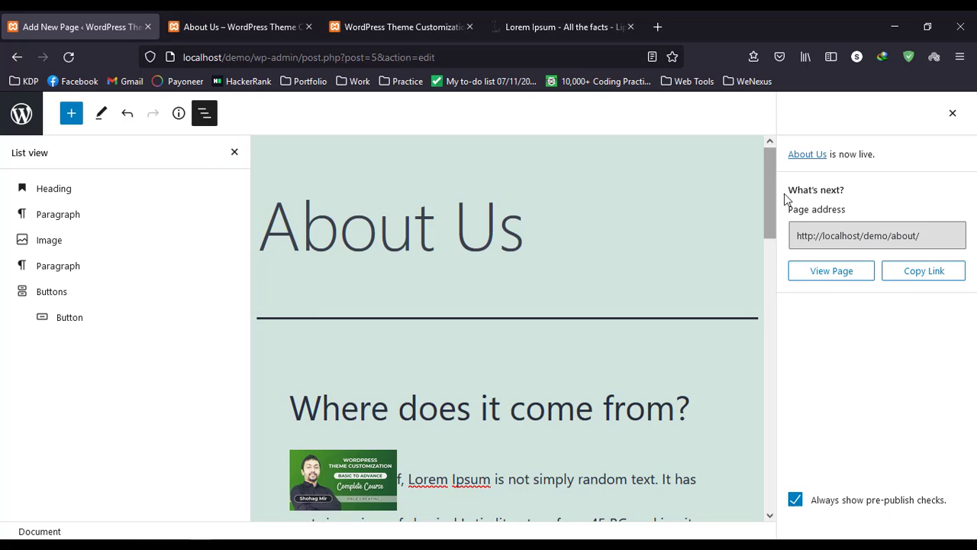
pyautogui.click(951, 114)
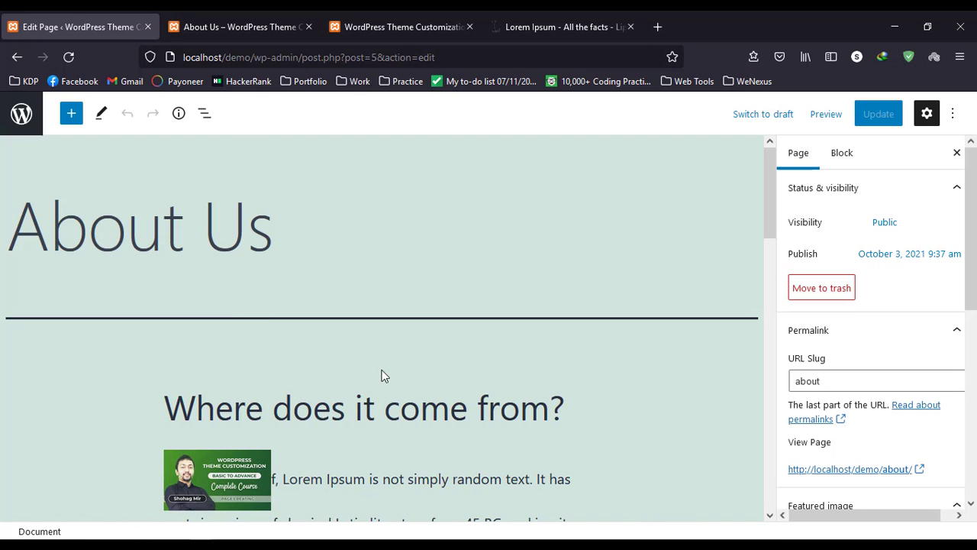